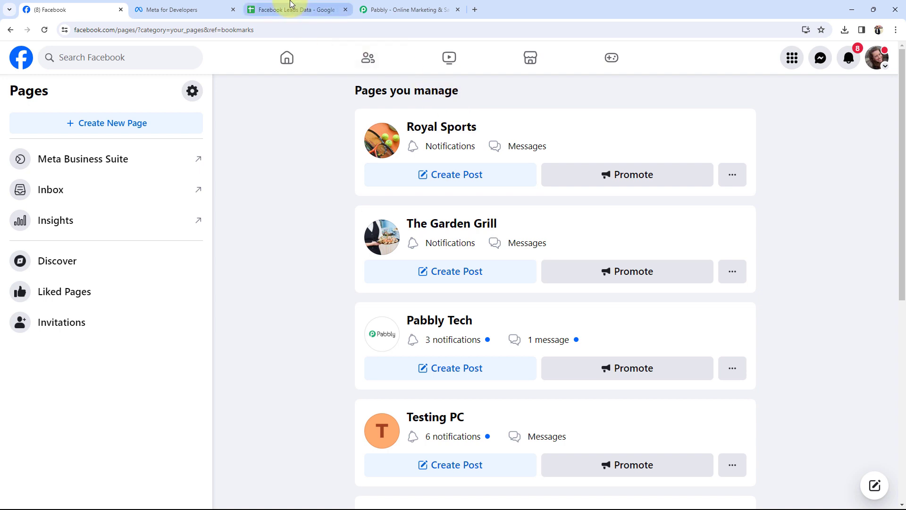
- Review the Full Name, Email and Contact Number columns of the Facebook Leads Data spreadsheet and the list of managed Facebook pages
click(283, 10)
click(152, 177)
click(269, 182)
click(474, 177)
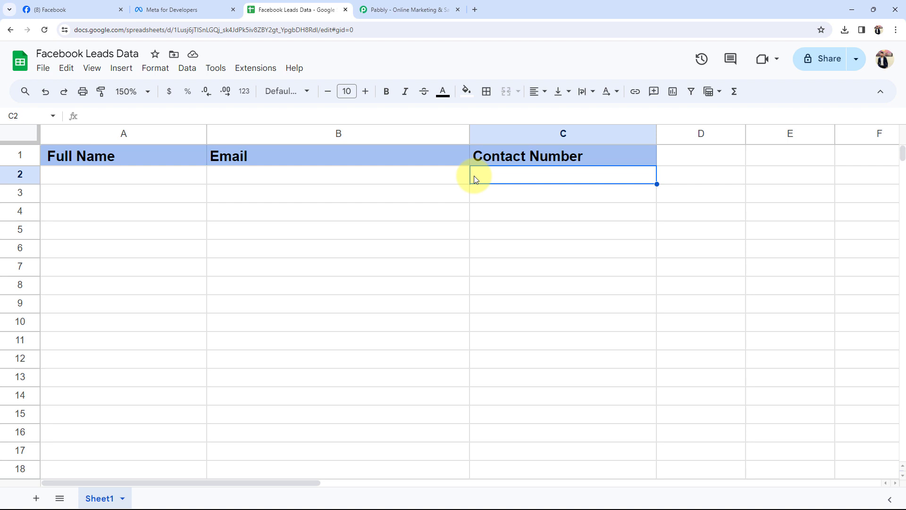
click(99, 9)
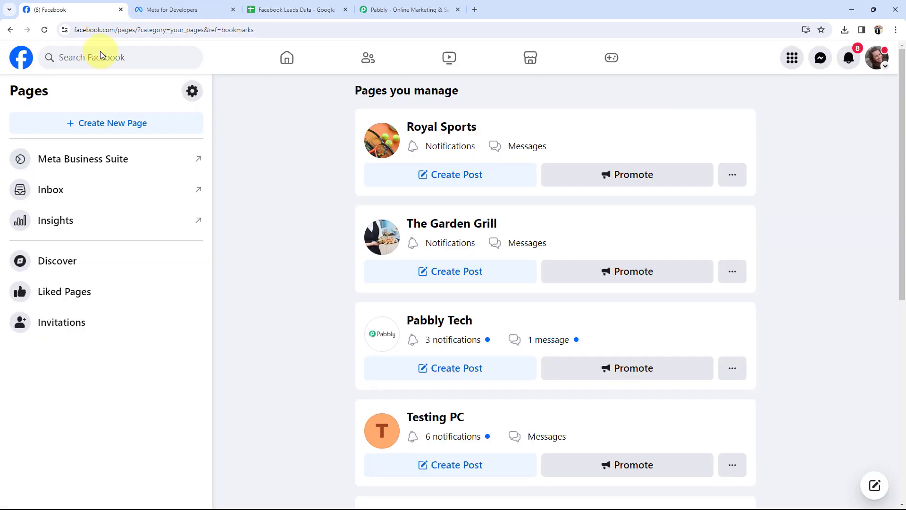
click(293, 9)
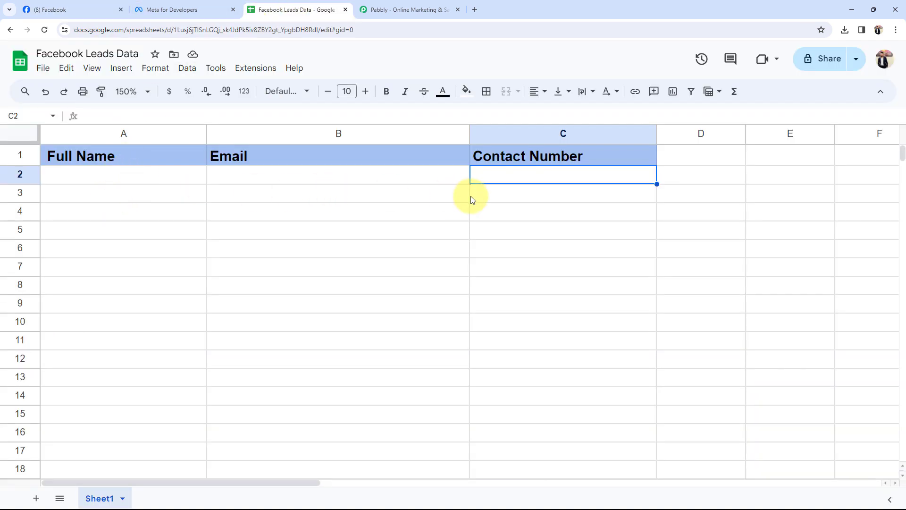
- Switch to the Pabbly website, enter the account's app overview and open Pabbly Connect
click(395, 9)
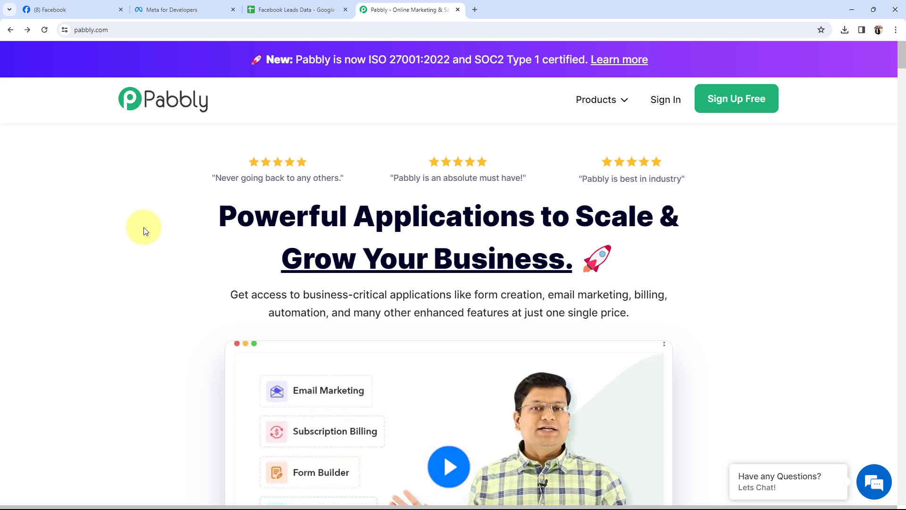
click(763, 101)
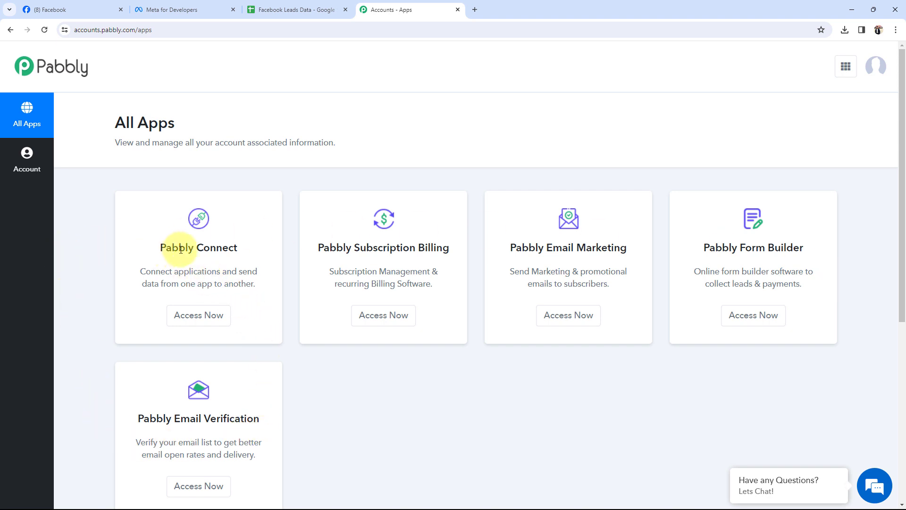
drag(242, 272, 233, 232)
click(194, 320)
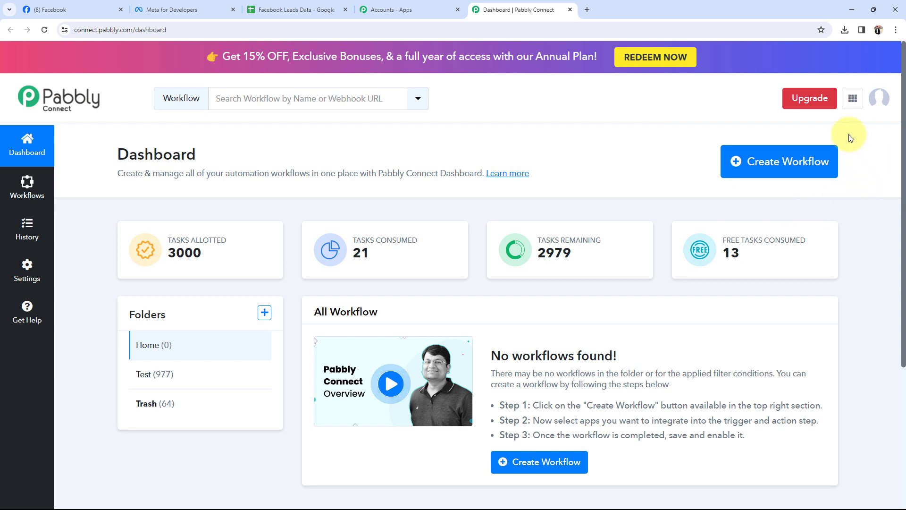
- Create a workflow named "Add Sports Equipments Business Leads to Google Sheets" in the Home folder and collapse its trigger step
click(772, 153)
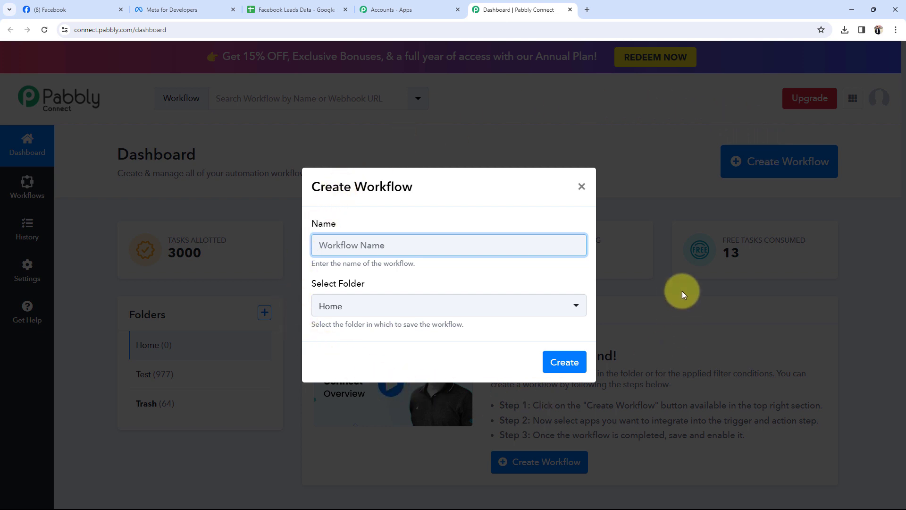
text(Add Sports Equipments Business Leads to Google Sheets)
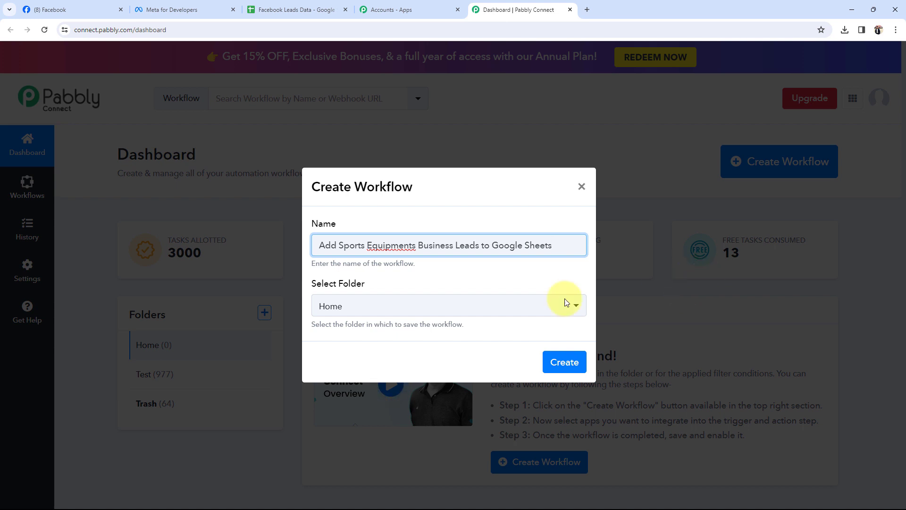
click(383, 307)
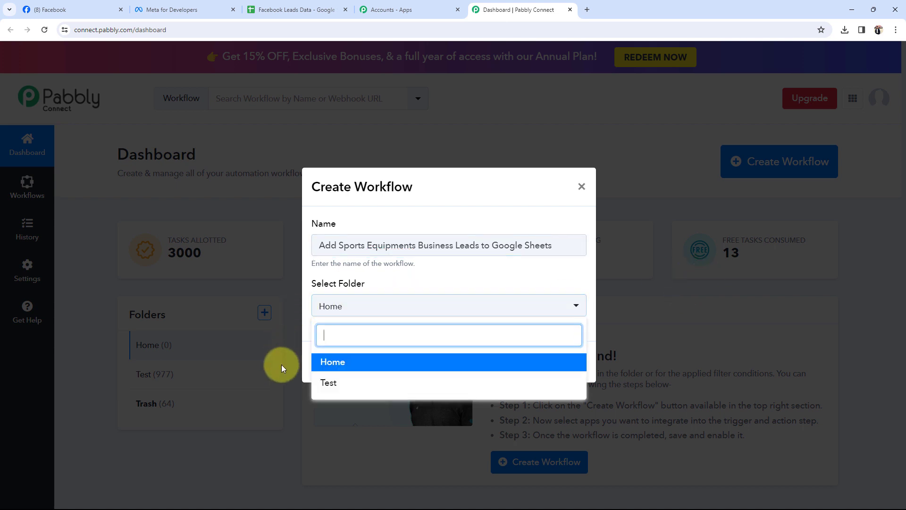
click(352, 369)
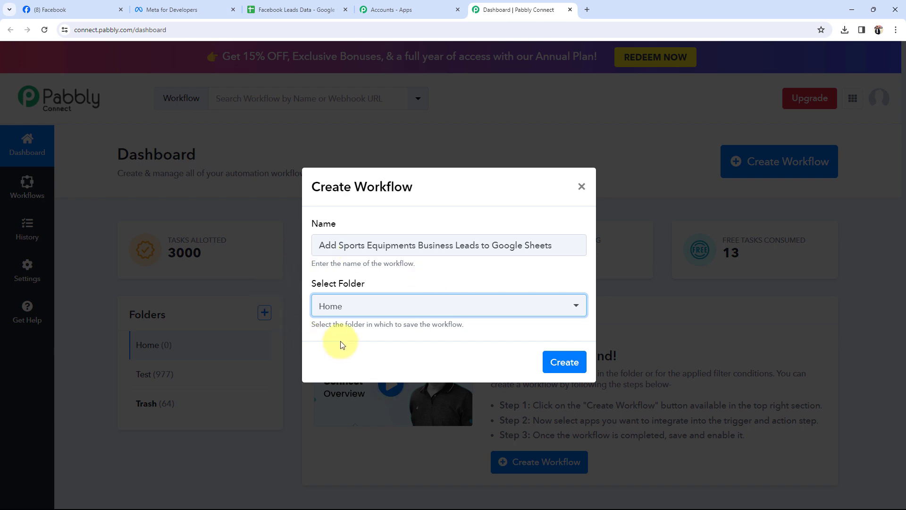
click(566, 362)
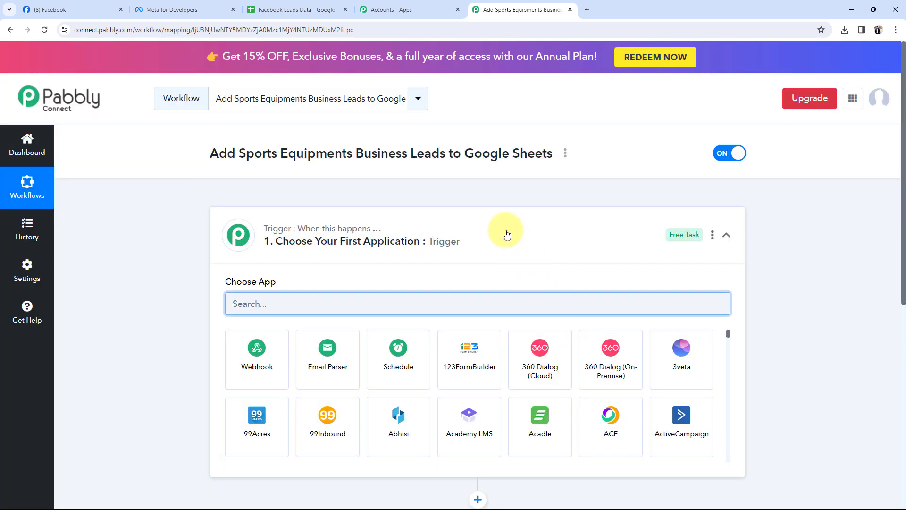
click(505, 233)
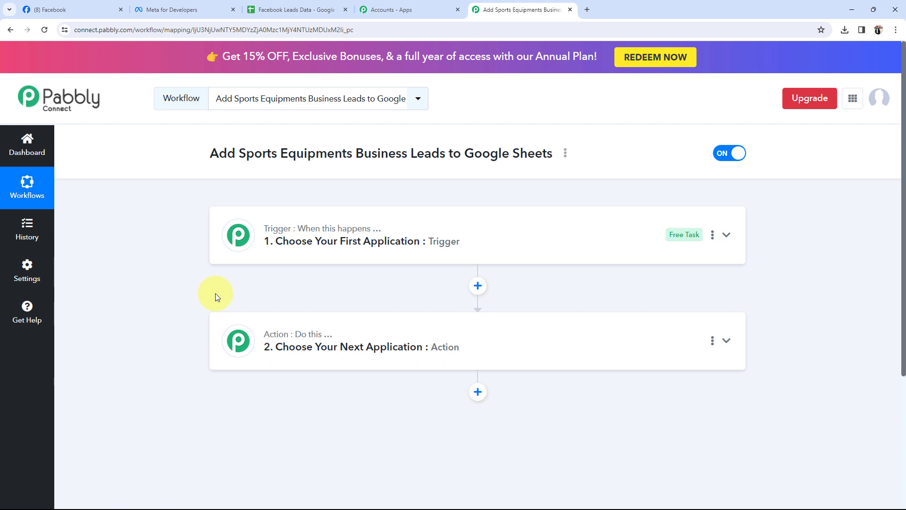
- Check the leads spreadsheet's column headers, then examine the Royal Sports page among the managed Facebook pages
click(298, 10)
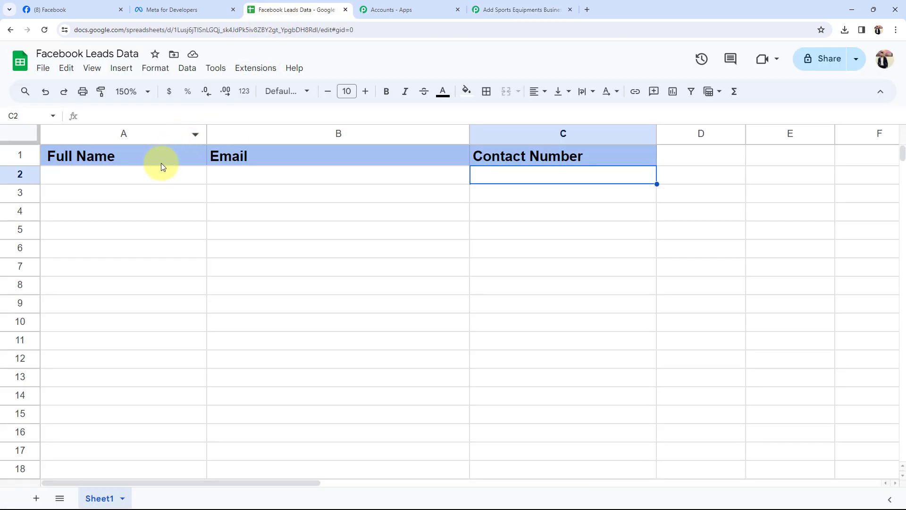
click(542, 10)
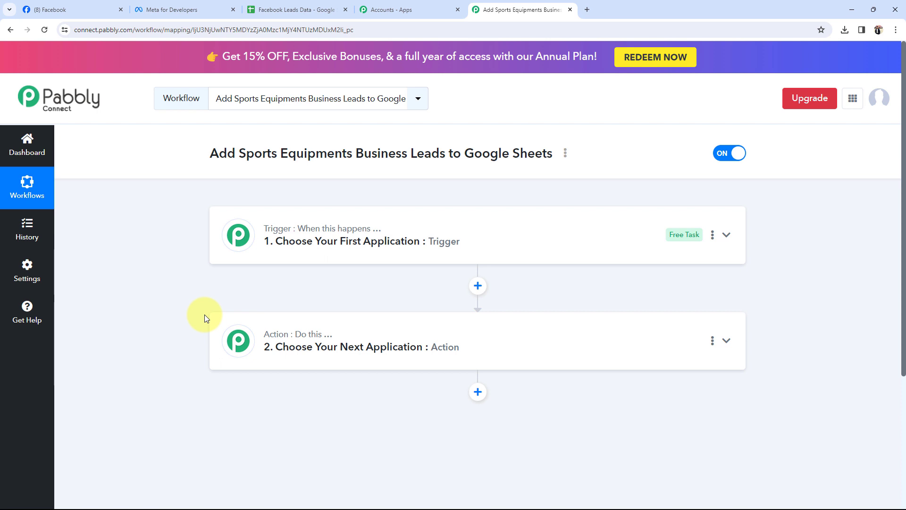
click(85, 9)
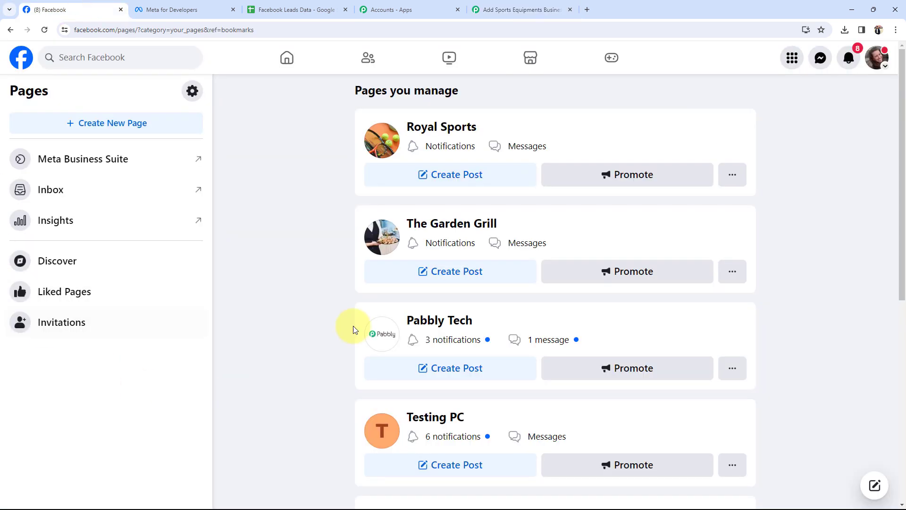
click(430, 141)
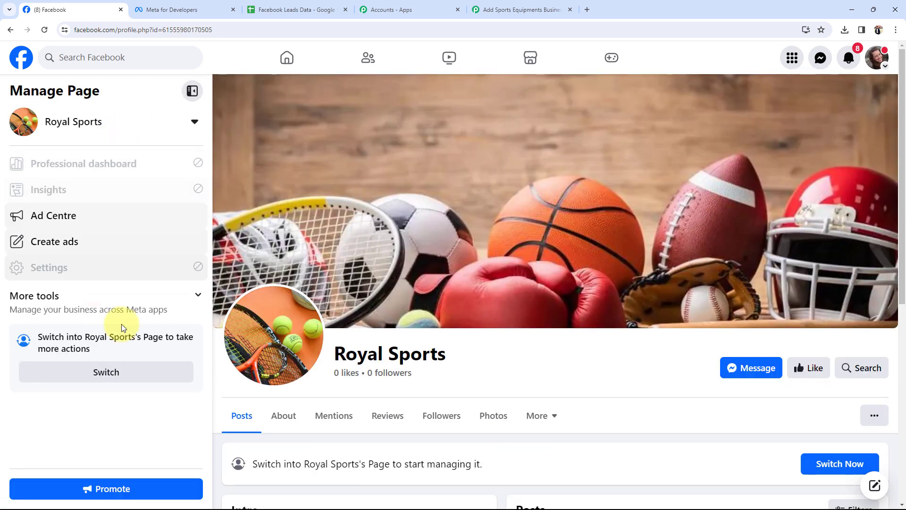
drag(334, 350, 449, 355)
click(462, 367)
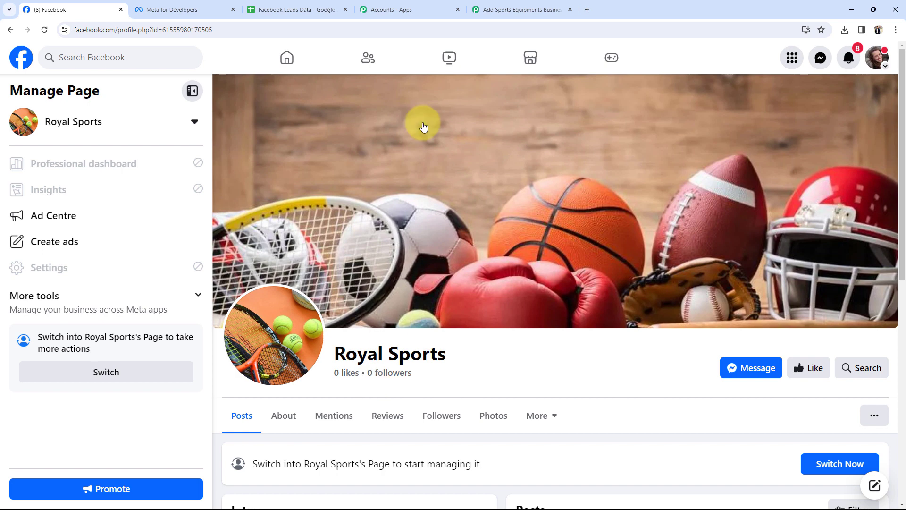
- Examine the empty lead cells under Full Name, Email and Contact Number alongside the Royal Sports Facebook page
click(297, 9)
click(273, 177)
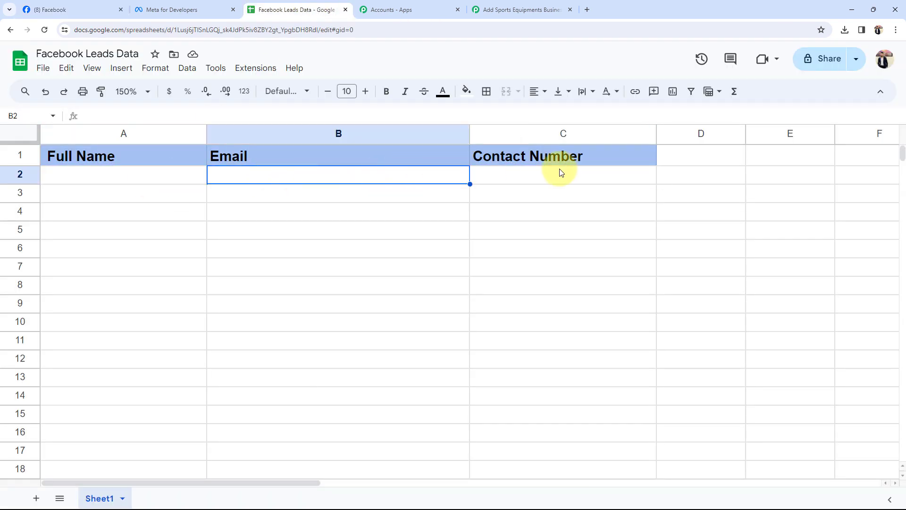
click(560, 173)
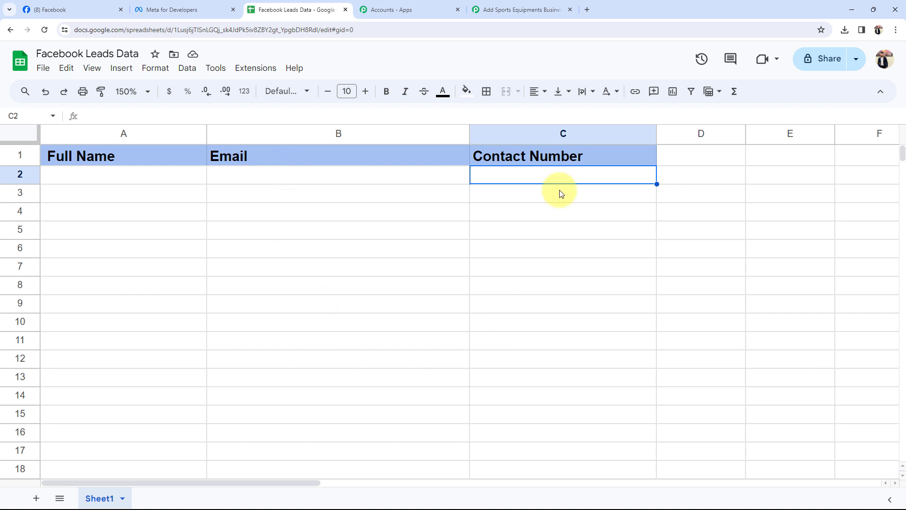
click(450, 267)
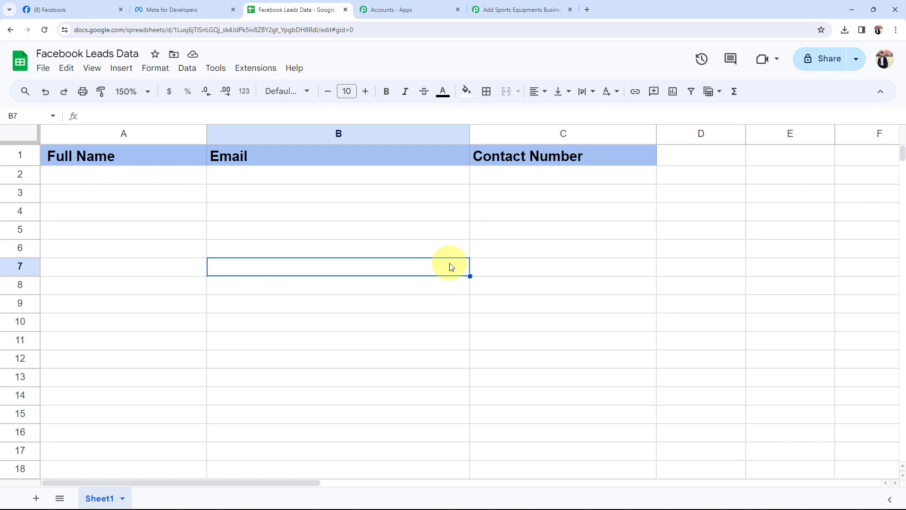
click(107, 10)
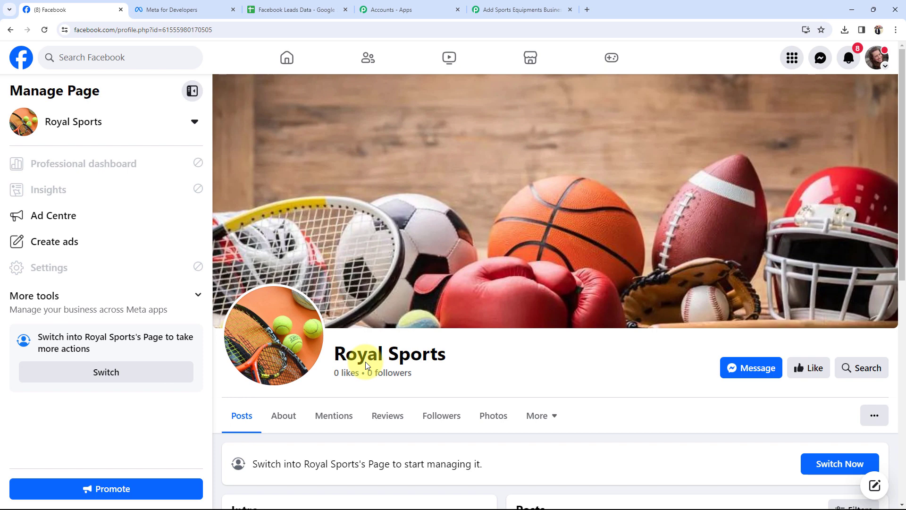
click(288, 10)
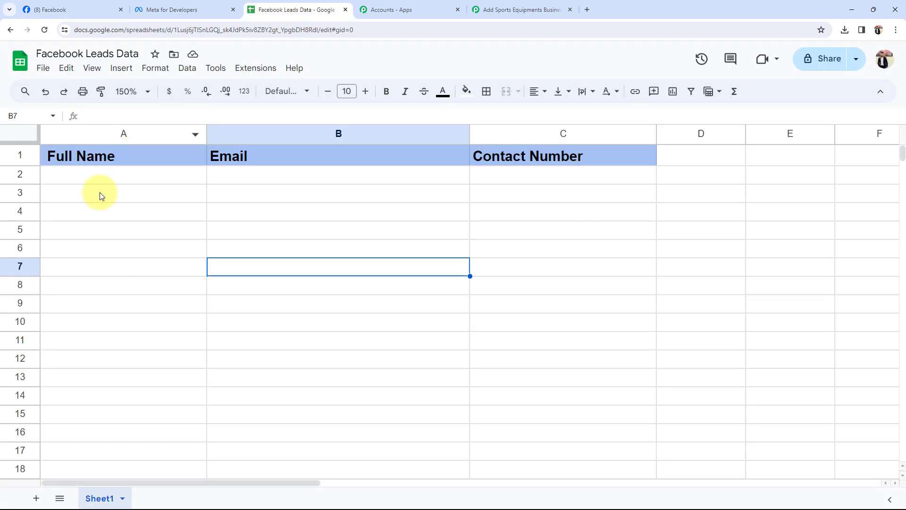
click(141, 178)
click(340, 186)
click(455, 179)
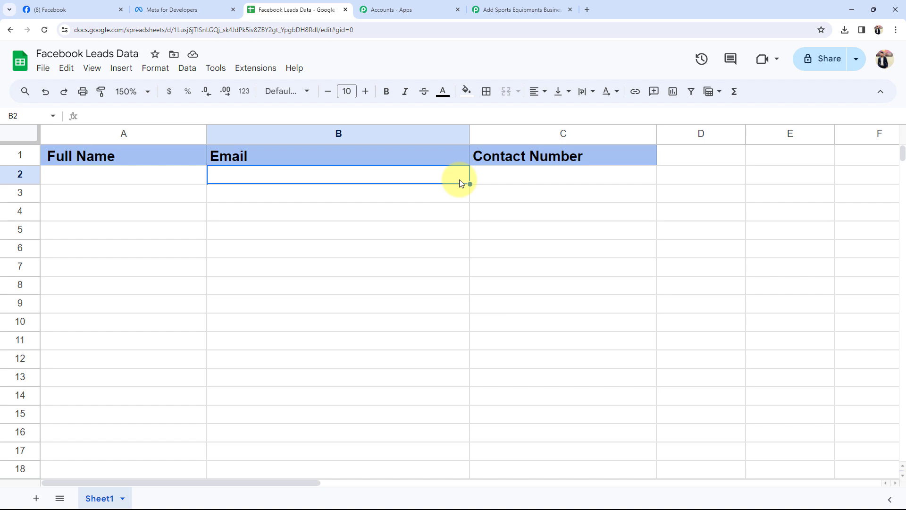
- In the Pabbly Connect workflow, set the trigger app to Facebook Lead Ads with the New Lead (Instant) event
click(516, 10)
click(288, 246)
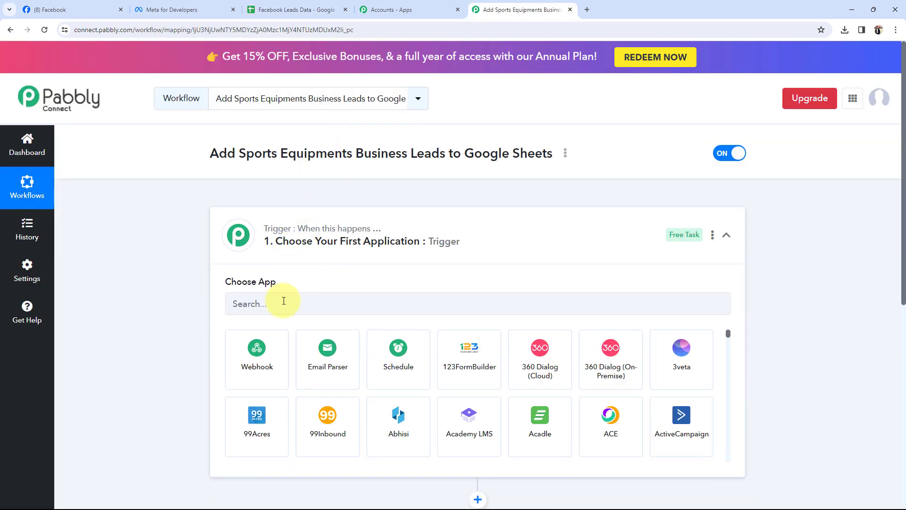
click(284, 302)
text(face)
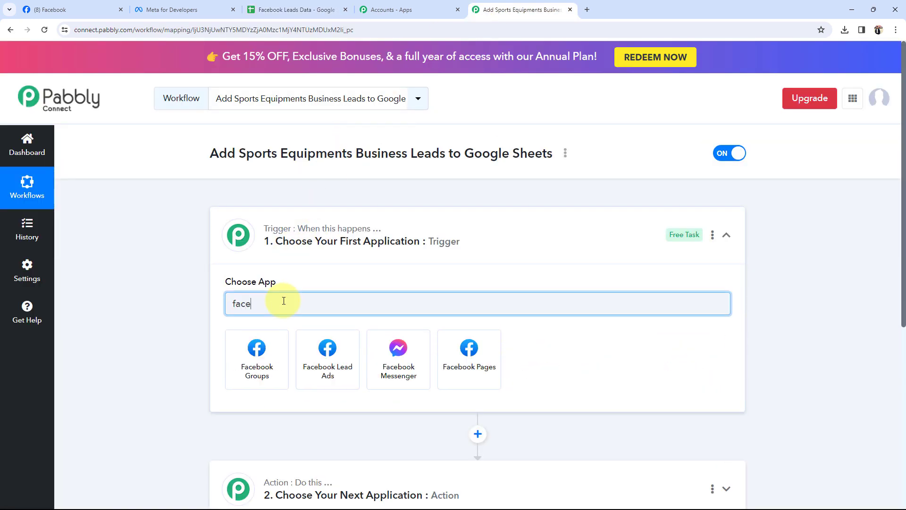
click(256, 346)
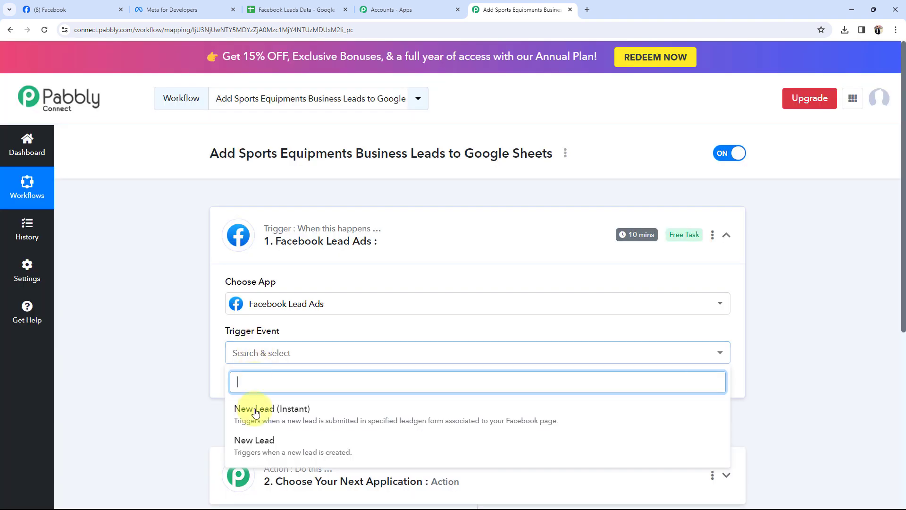
click(256, 412)
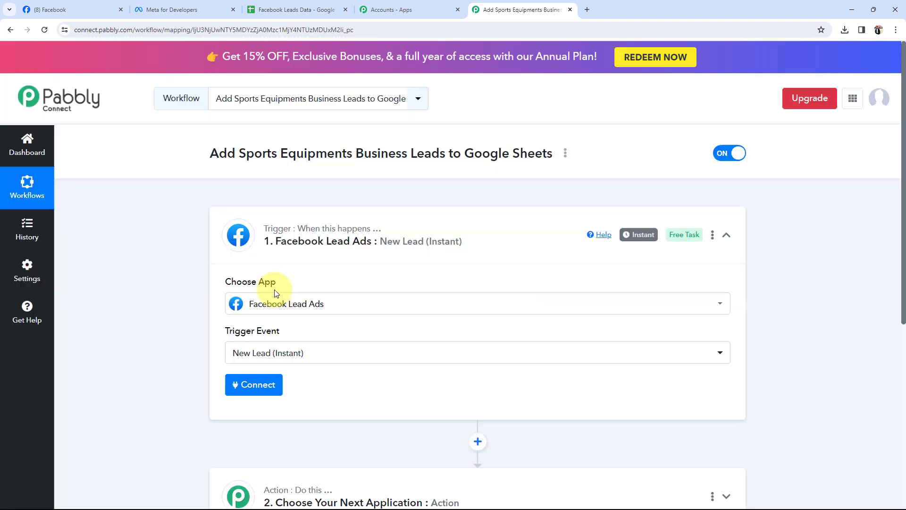
- Set the workflow's action app to Google Sheets with the Add New Row event and collapse the action step
scroll(236, 306, down, 5)
click(361, 269)
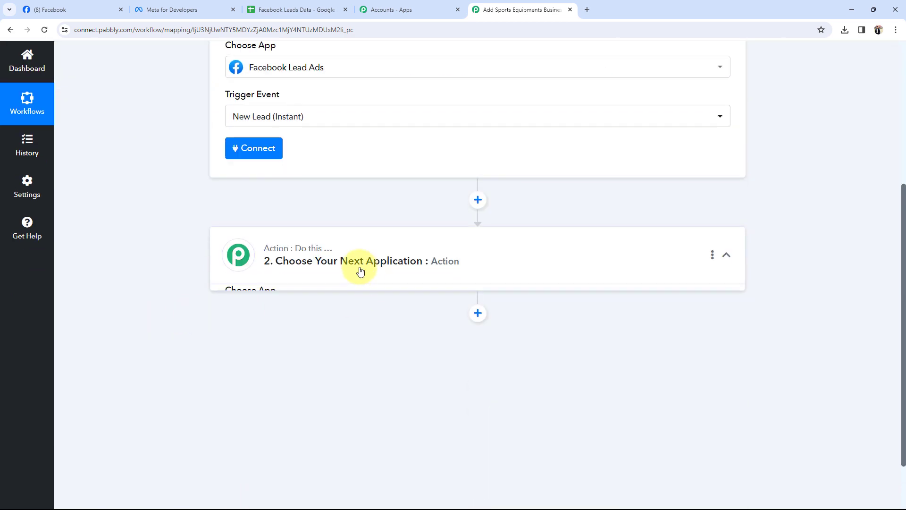
click(250, 247)
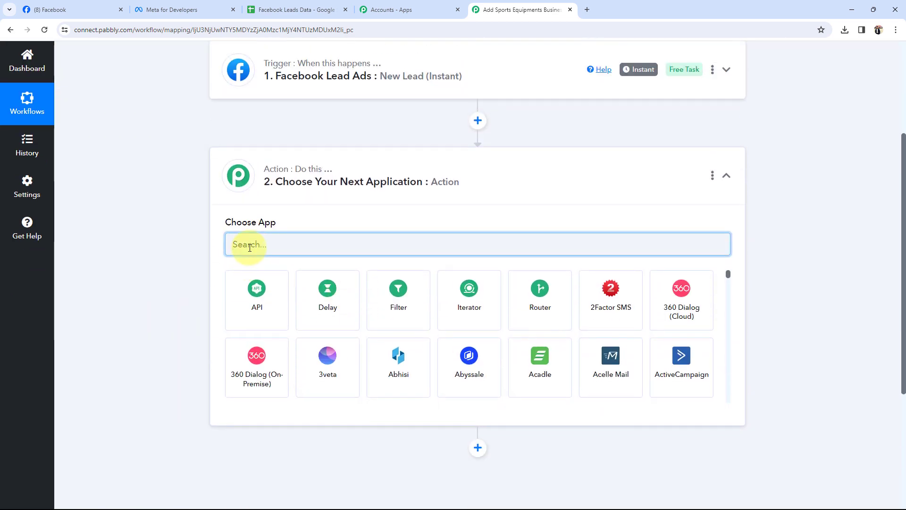
text(shee)
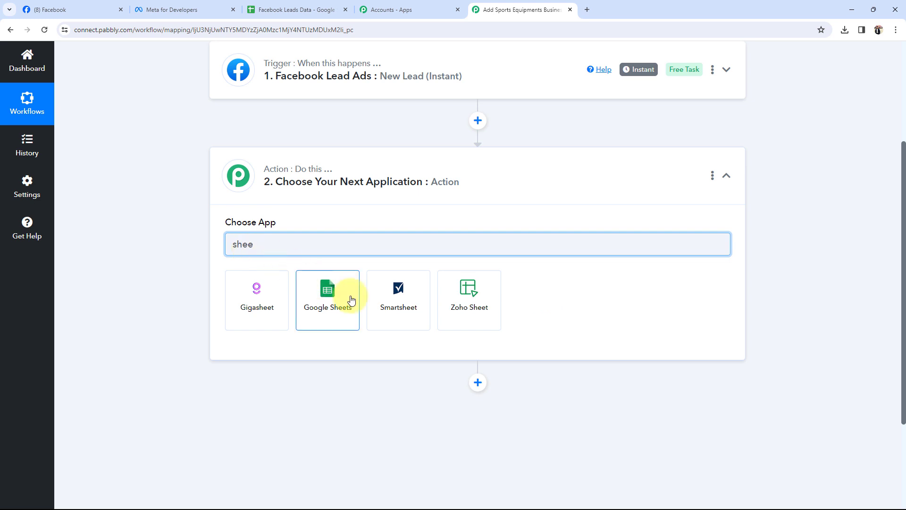
click(352, 300)
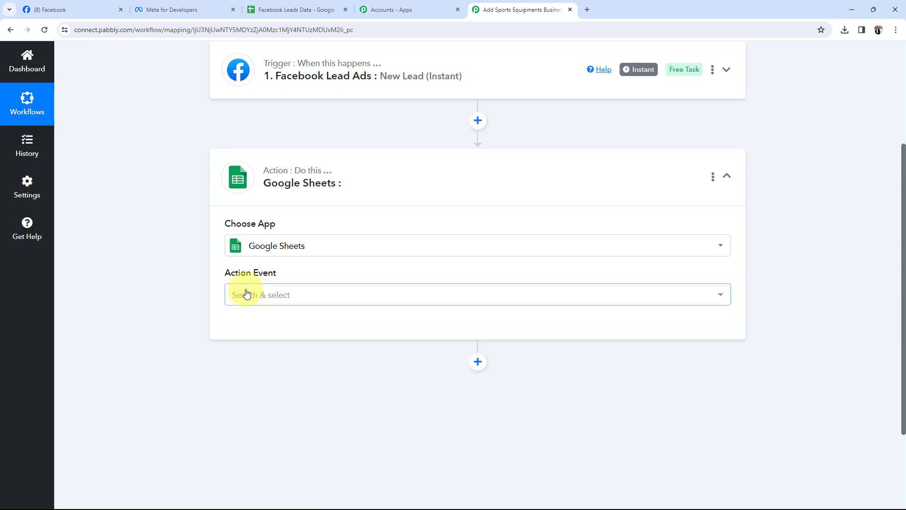
click(249, 294)
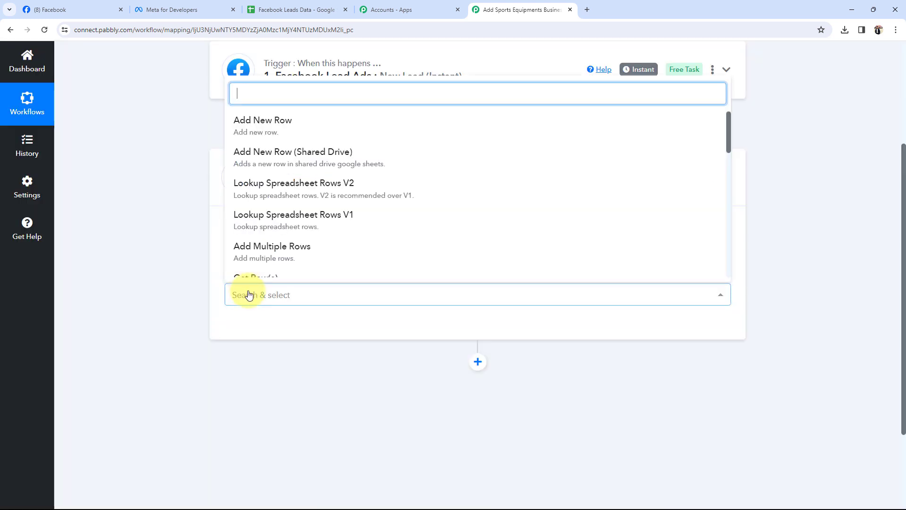
click(255, 124)
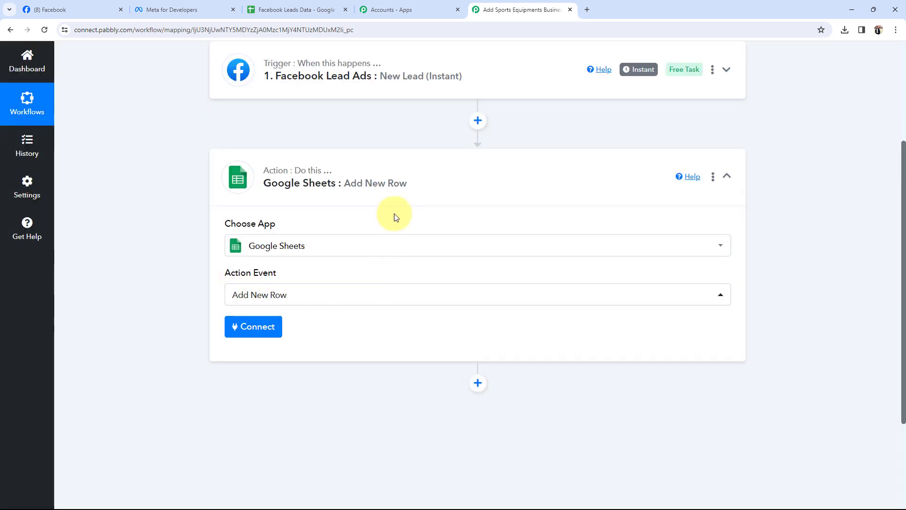
click(394, 194)
scroll(216, 287, up, 3)
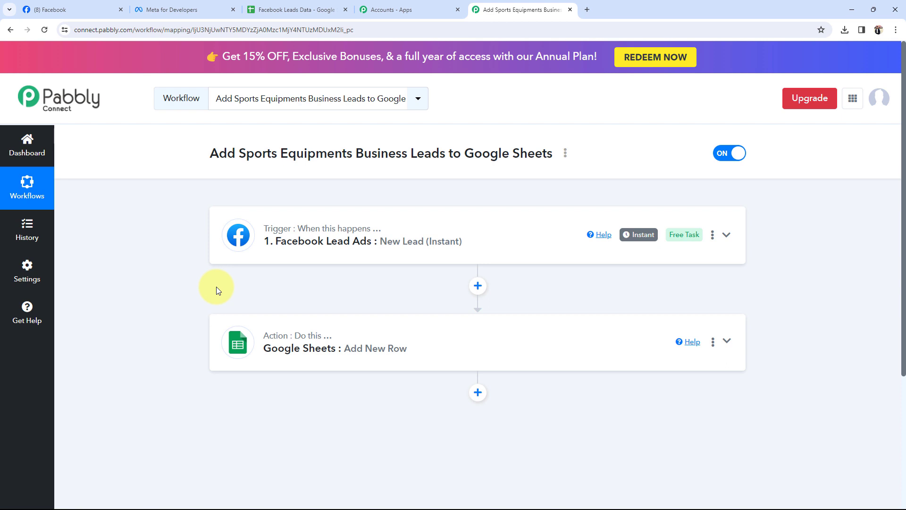
- Connect the Facebook Lead Ads trigger to the Facebook account through a new connection
click(307, 246)
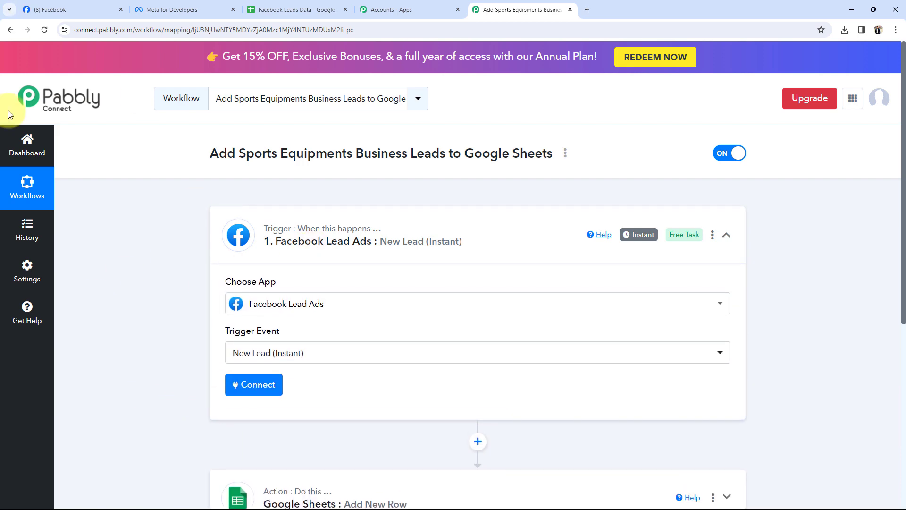
click(68, 9)
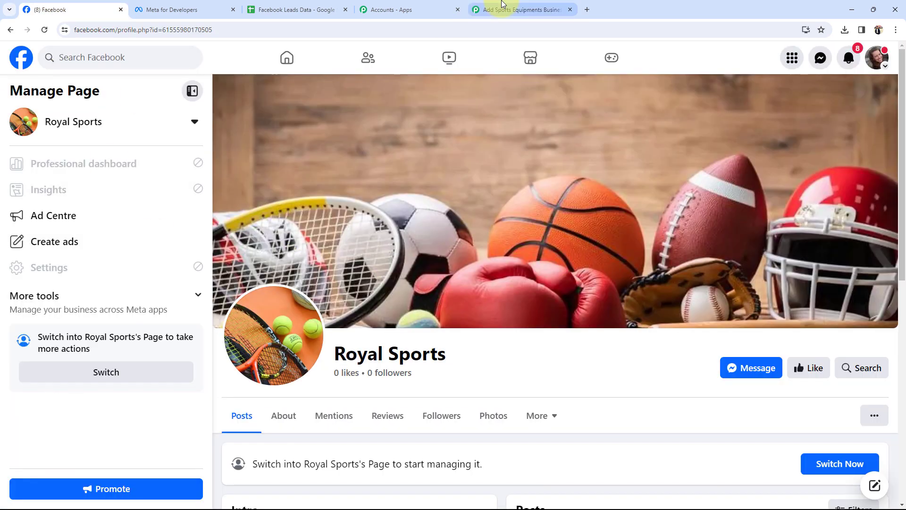
click(516, 9)
scroll(191, 358, down, 1)
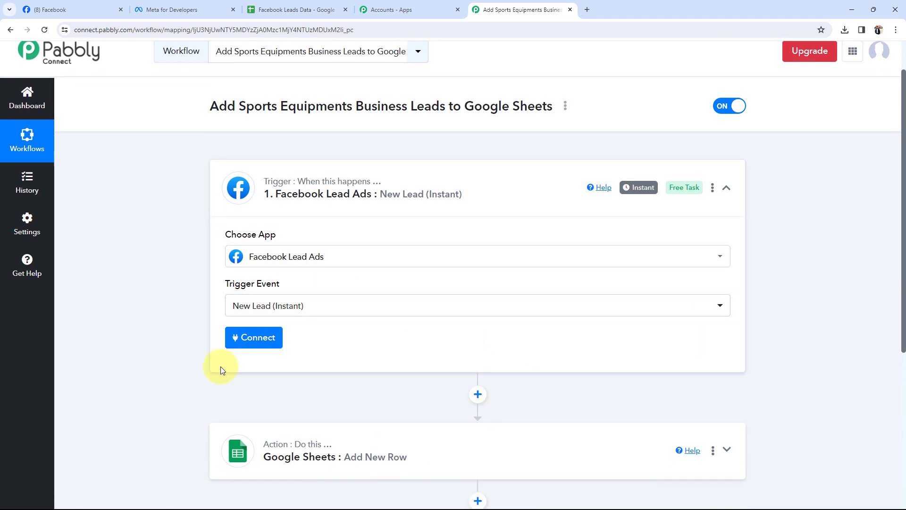
click(243, 337)
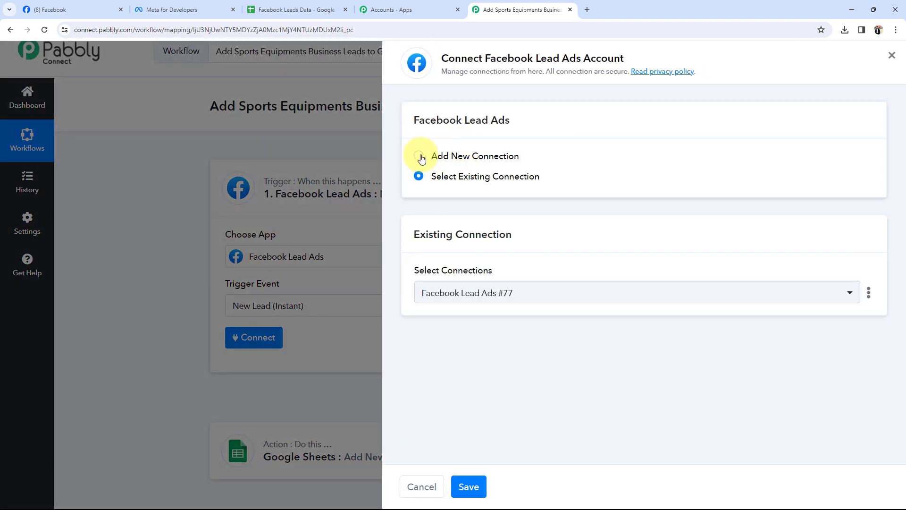
click(419, 156)
click(440, 279)
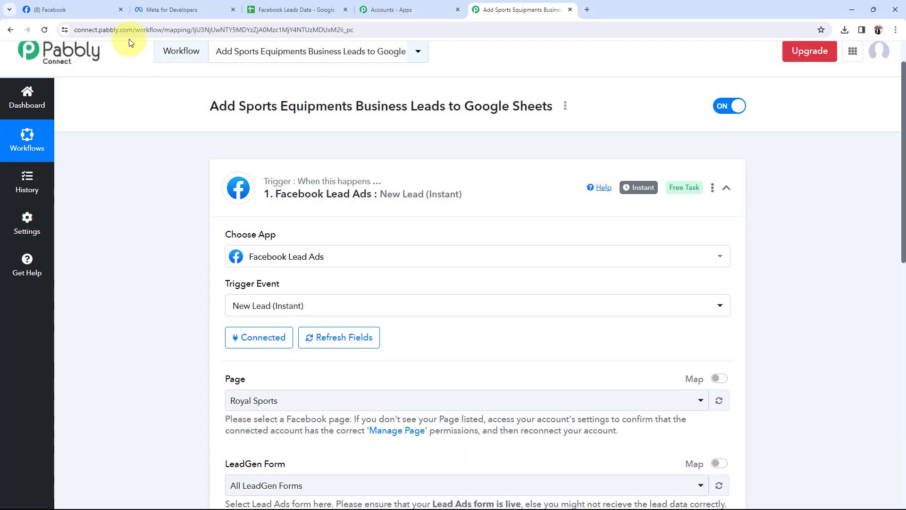
- Examine the trigger's Page and LeadGen Form fields and compare the selected page with the Royal Sports page on Facebook
click(29, 10)
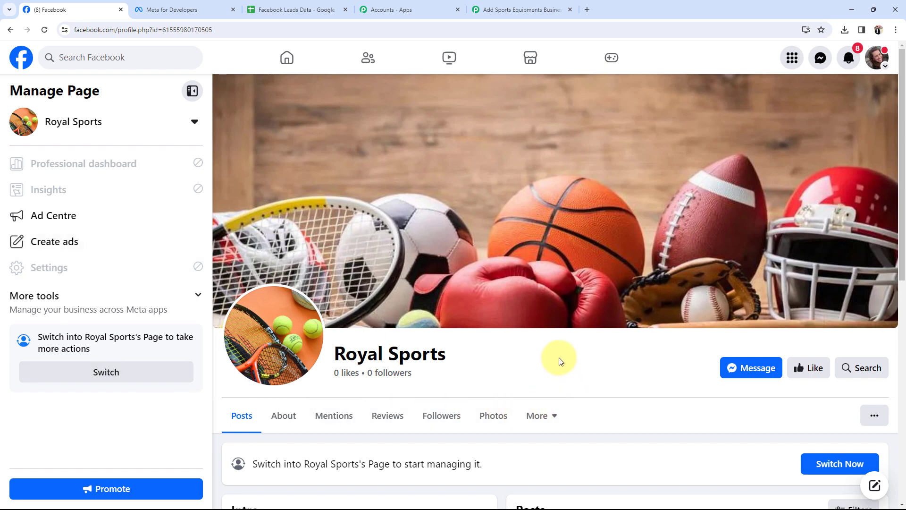
click(501, 11)
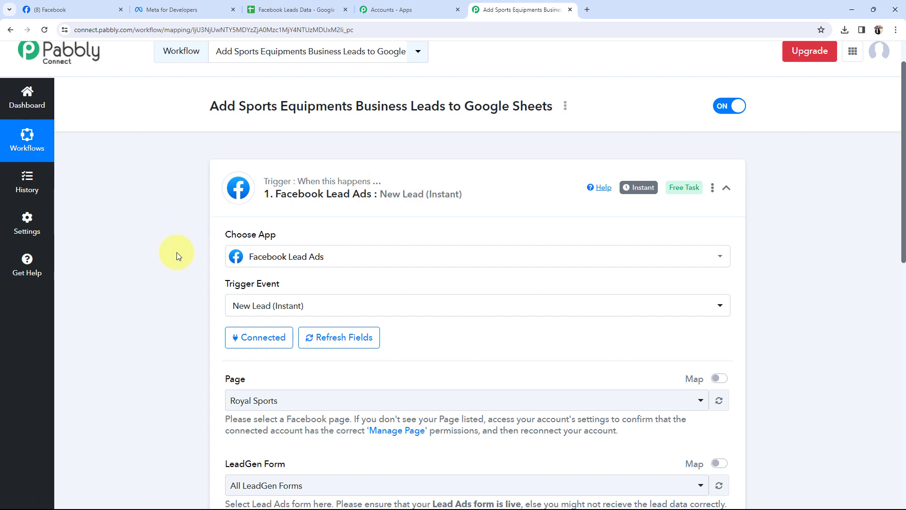
scroll(180, 275, down, 4)
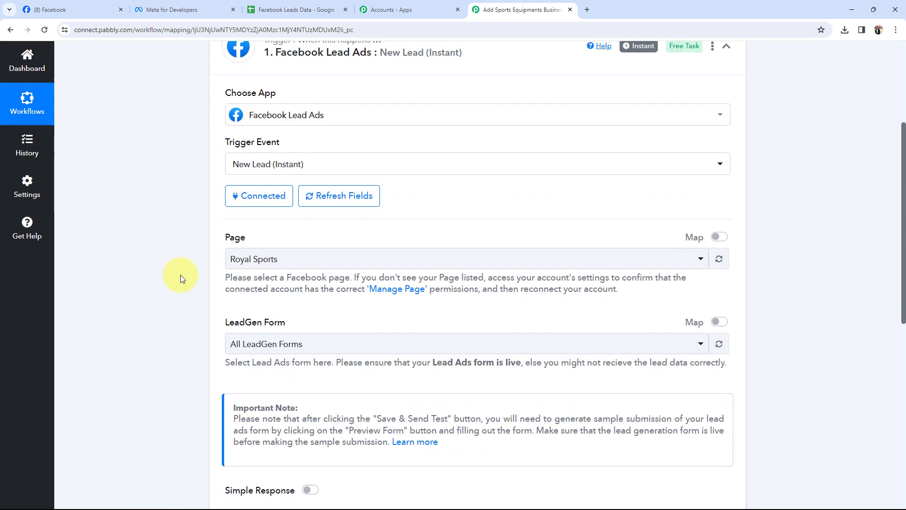
drag(227, 185, 254, 210)
drag(226, 278, 277, 273)
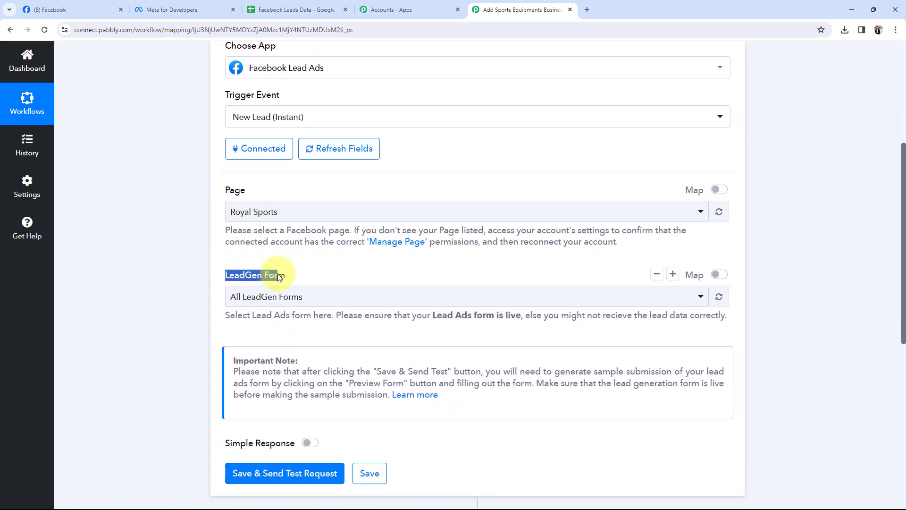
click(174, 241)
scroll(174, 242, up, 2)
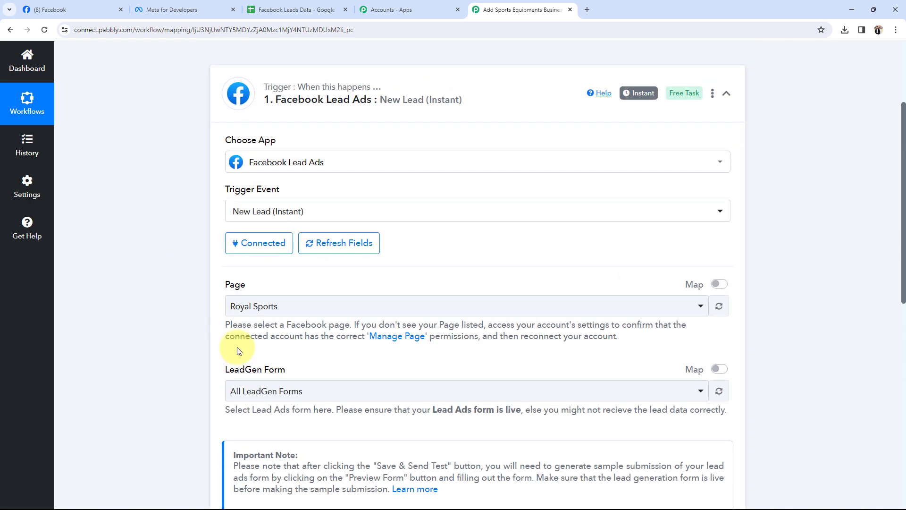
click(66, 11)
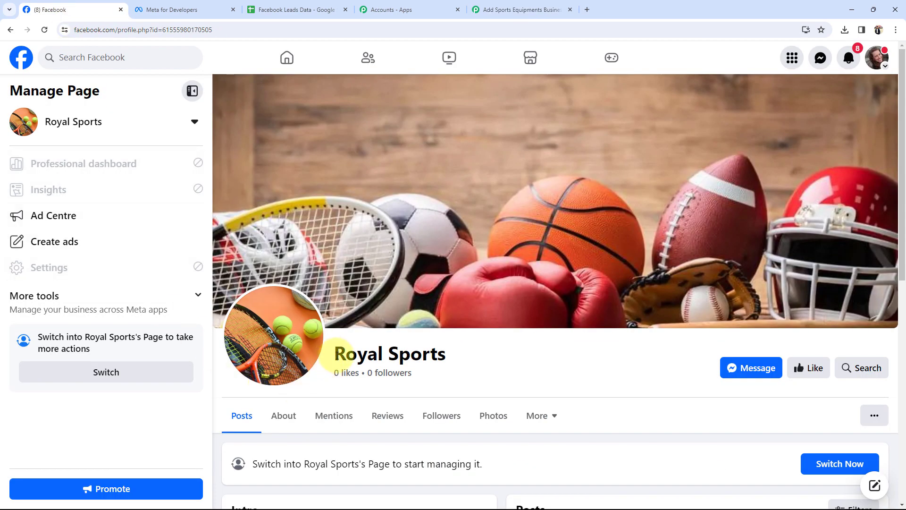
drag(330, 347, 461, 364)
click(476, 360)
click(521, 10)
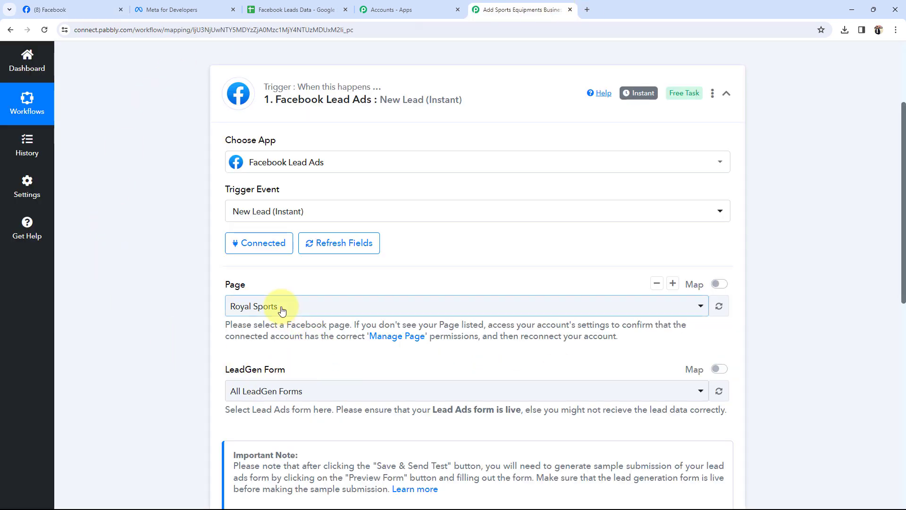
- Set the trigger's page to Royal Sports and its LeadGen form to Lead Form
click(233, 306)
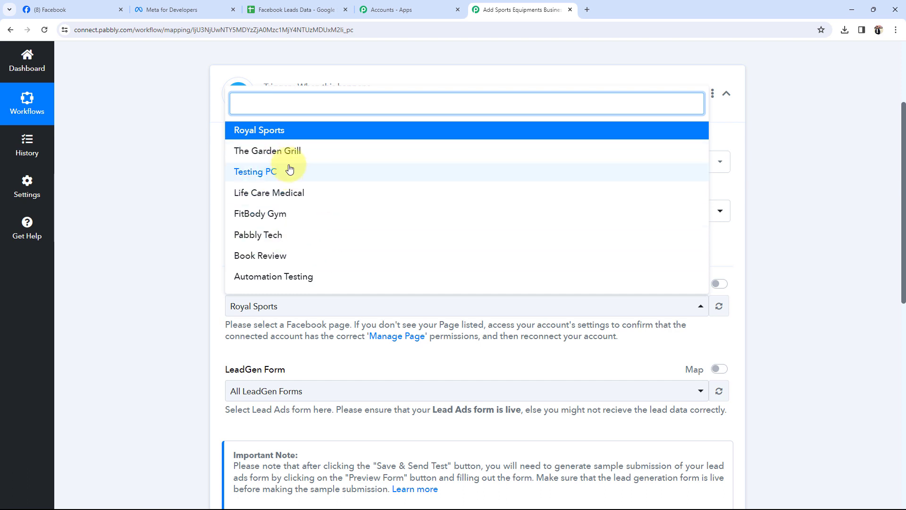
click(264, 136)
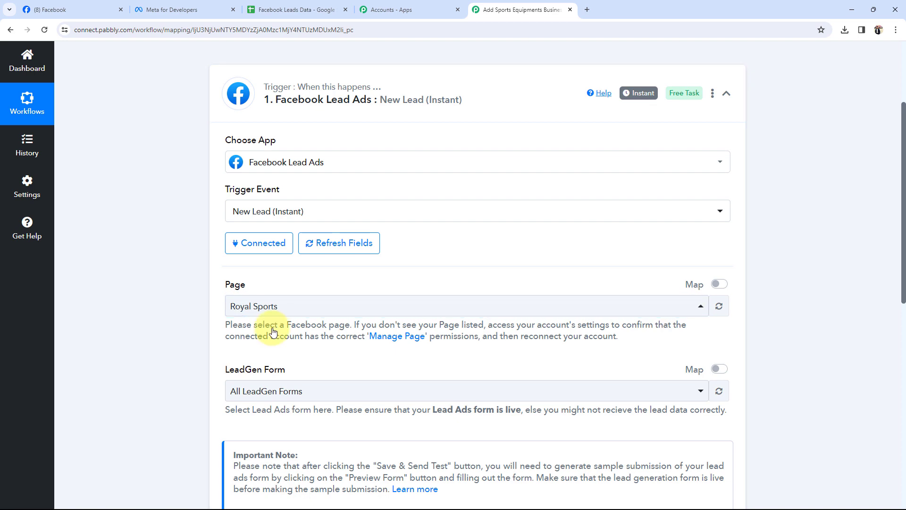
scroll(198, 309, down, 2)
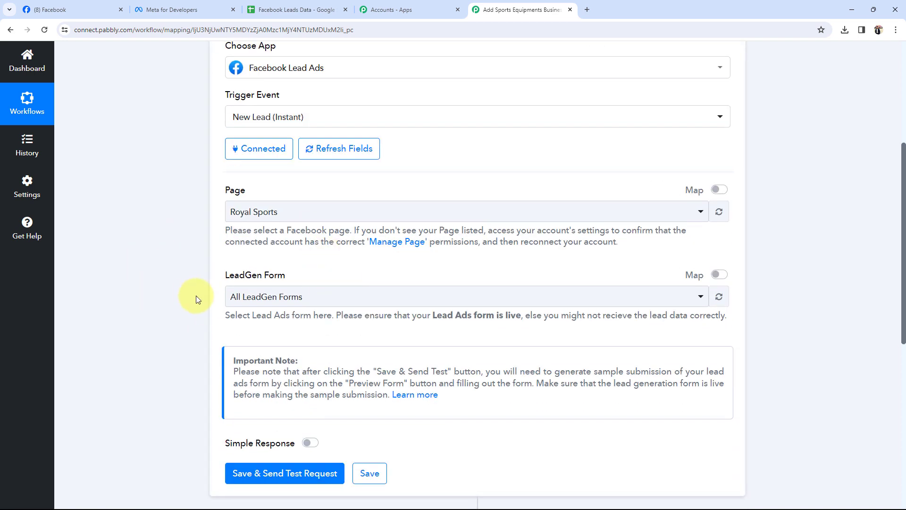
scroll(197, 300, down, 2)
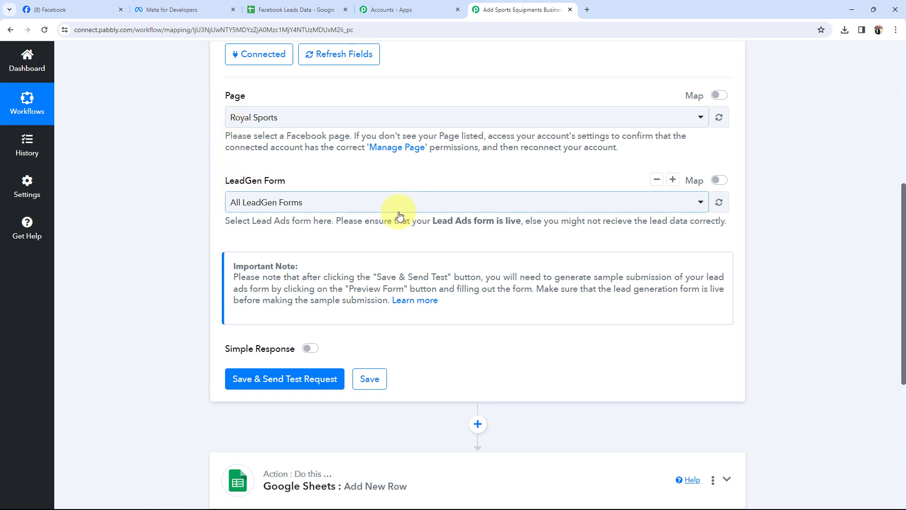
click(313, 205)
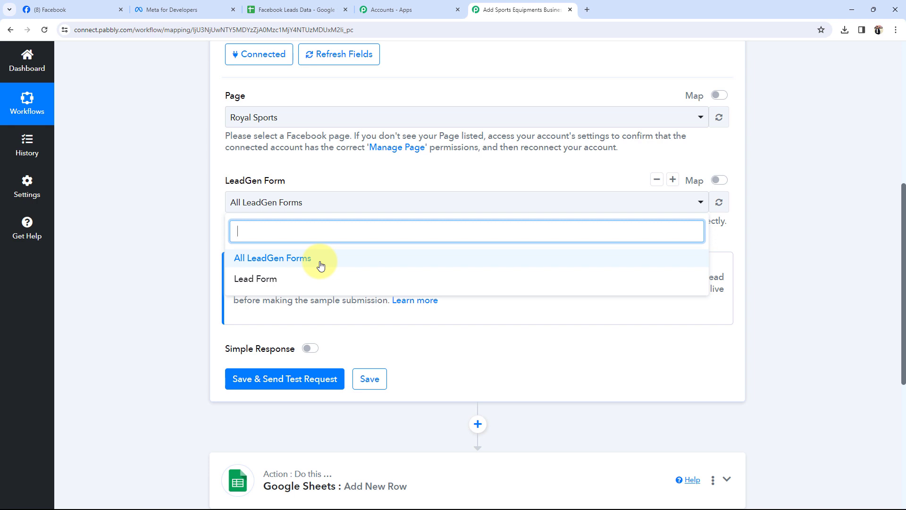
click(249, 280)
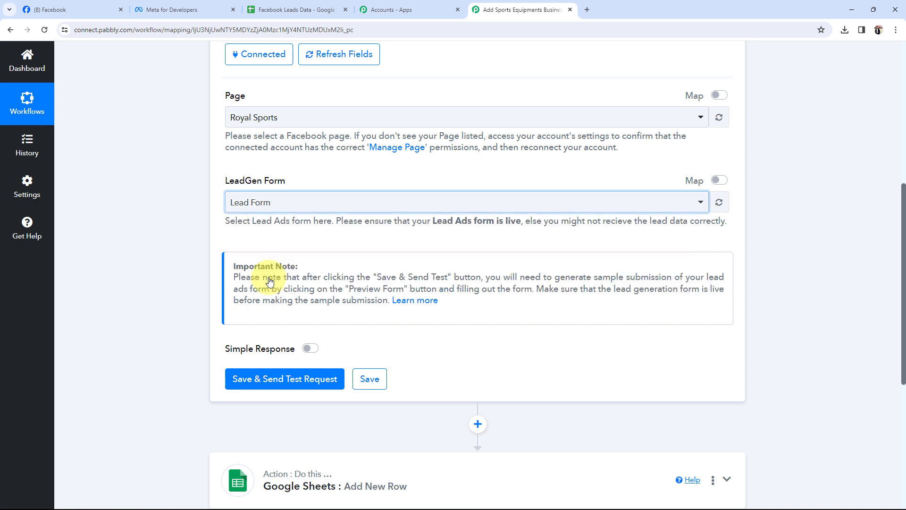
- Save the Facebook Lead Ads trigger and send a test request so it listens for a webhook response
scroll(168, 254, up, 2)
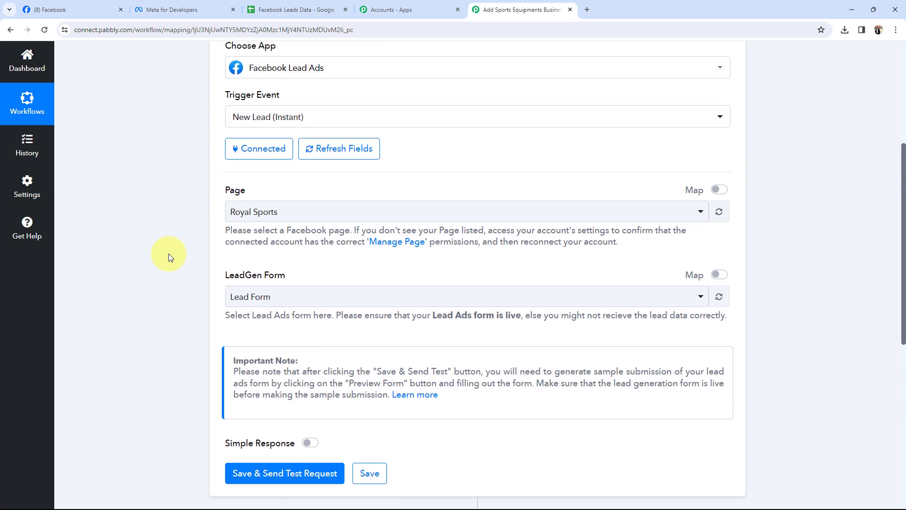
scroll(168, 254, down, 3)
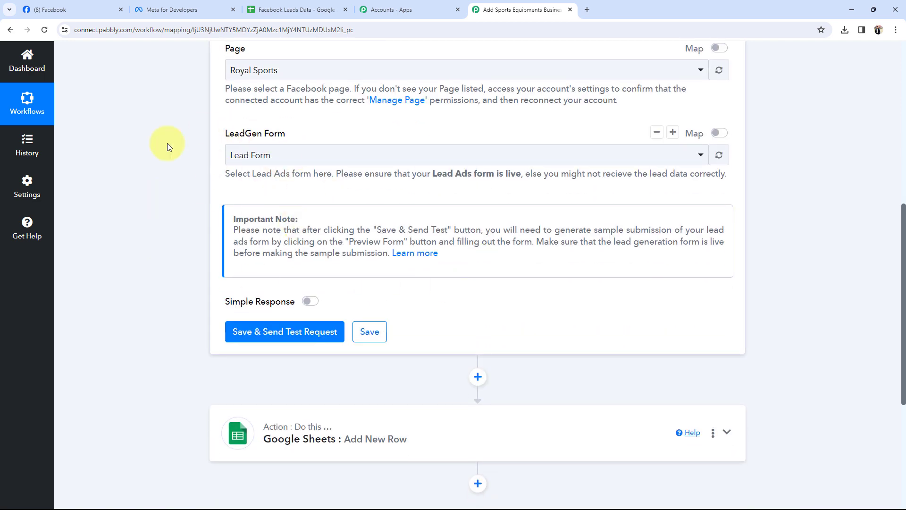
click(253, 337)
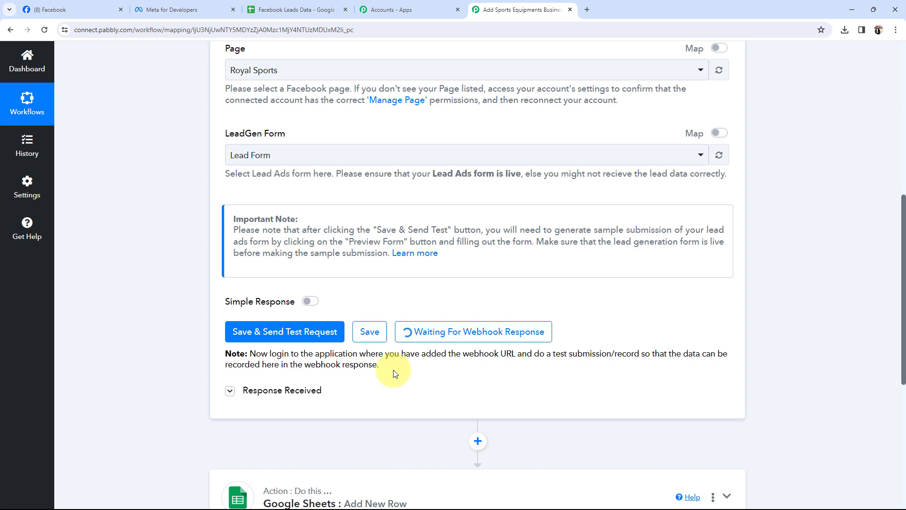
- Switch to Meta for Developers and open the Lead Ads Testing Tool among the developer tools
click(184, 9)
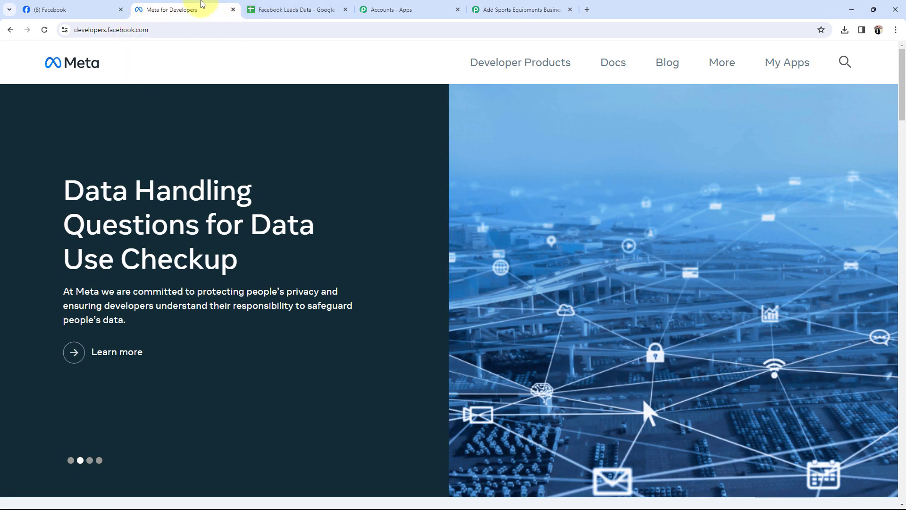
click(798, 63)
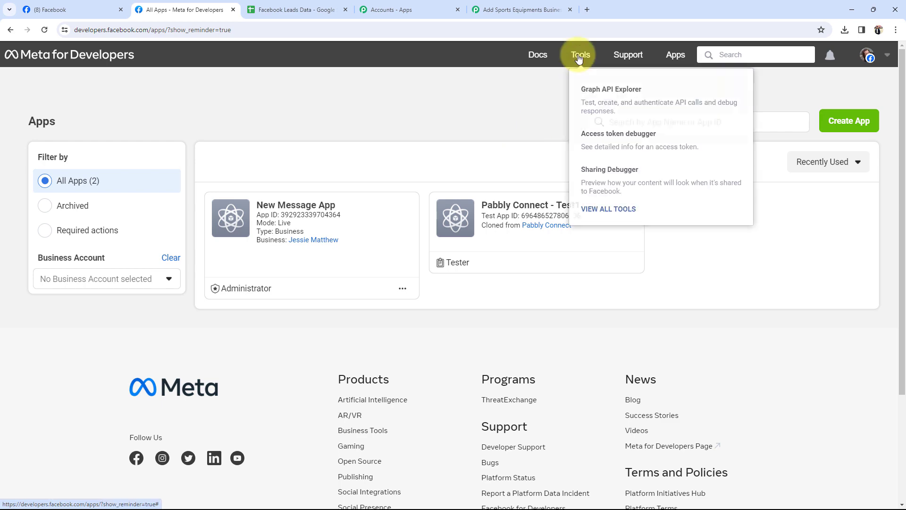
click(580, 58)
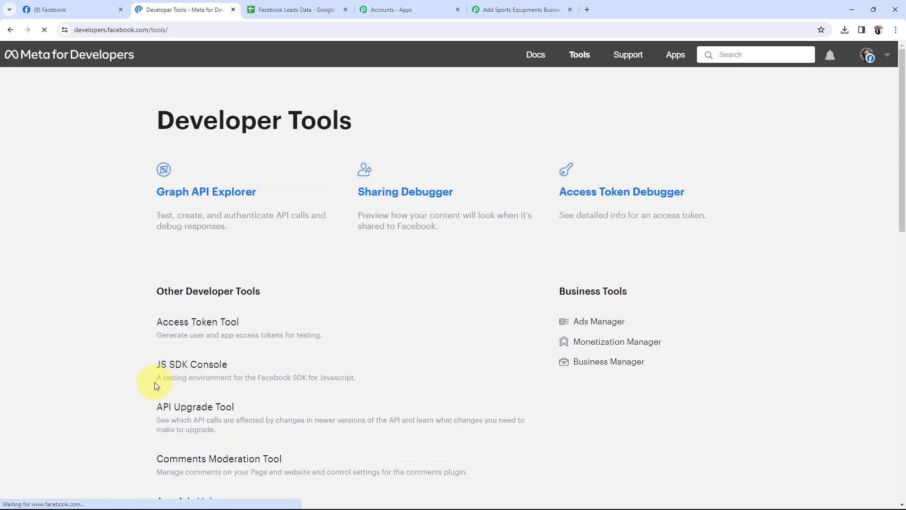
scroll(154, 381, down, 4)
click(162, 367)
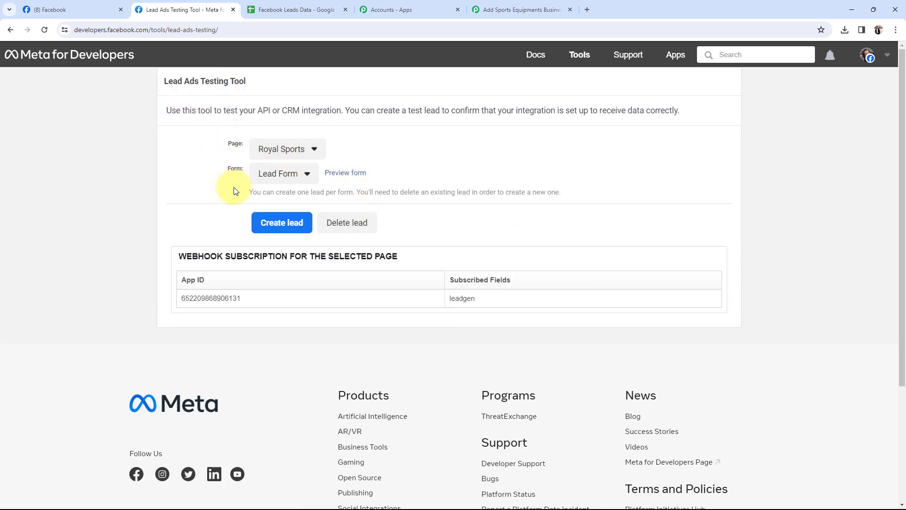
- Preview the Royal Sports page's Lead Form, submit a test lead with full name, email and phone number, and close the form
click(256, 153)
click(273, 179)
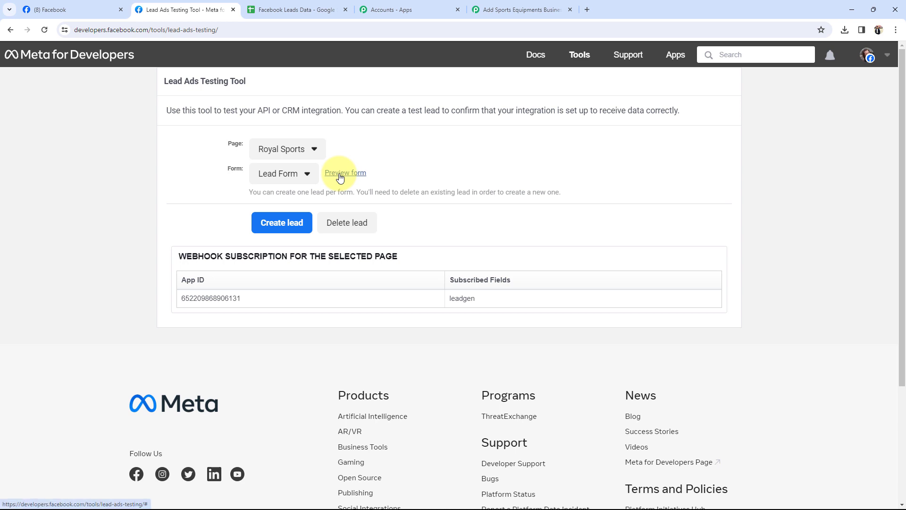
click(340, 175)
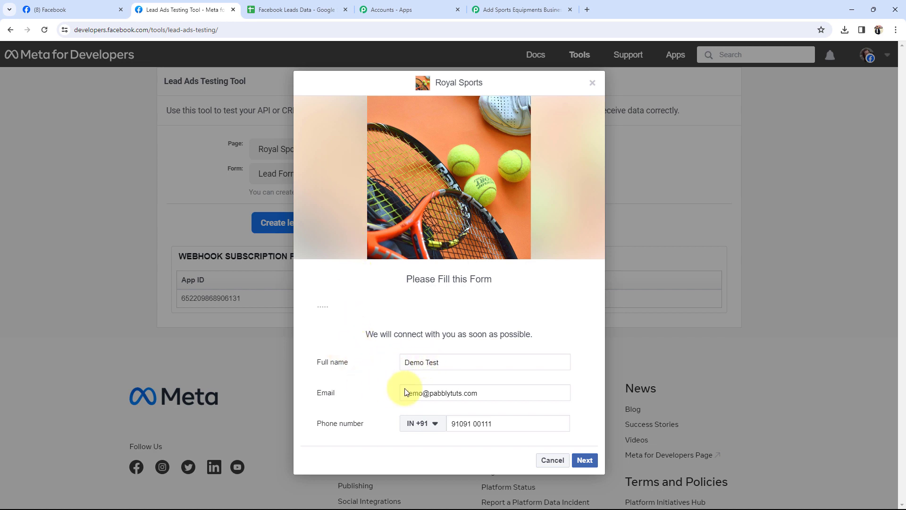
triple_click(461, 425)
click(585, 460)
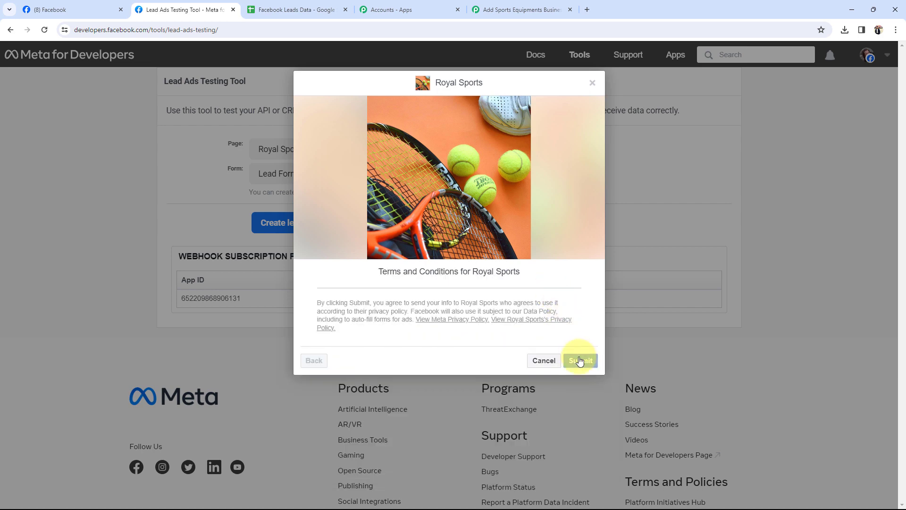
click(580, 360)
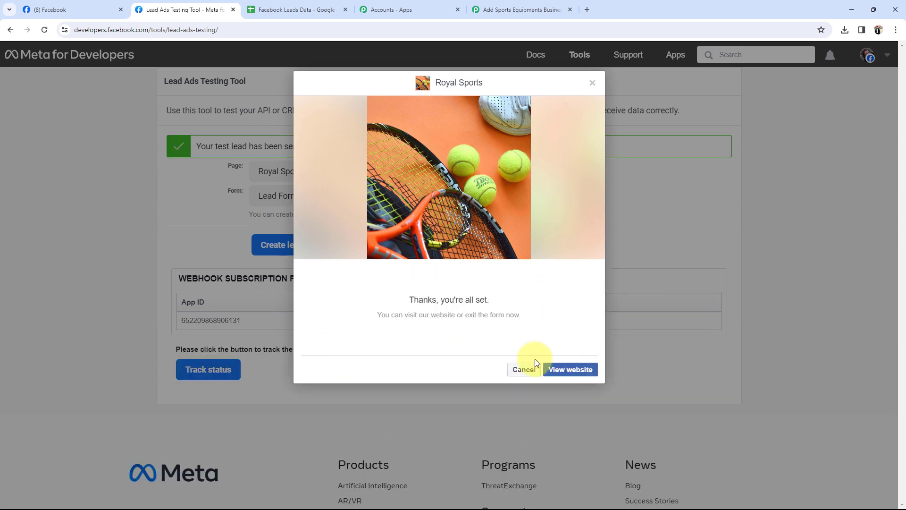
click(524, 366)
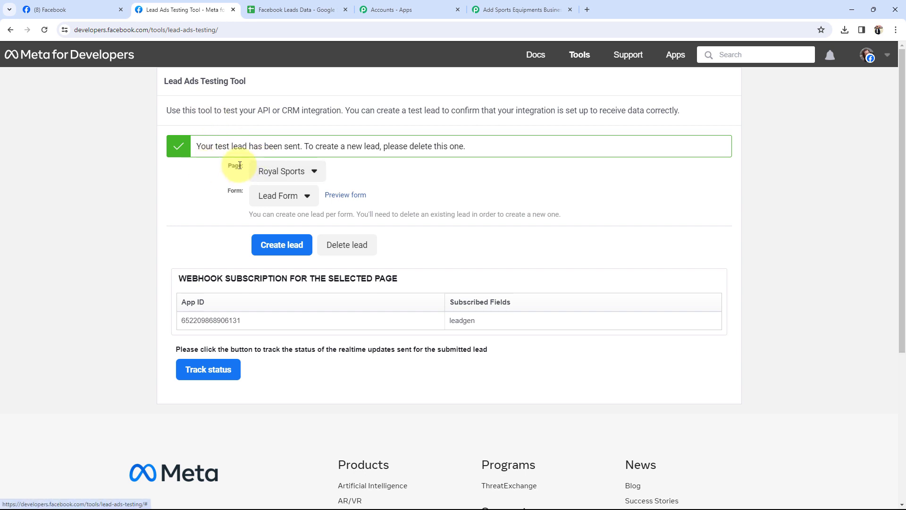
- Back in the Pabbly Connect workflow, check the lead's full name, email and phone number in the trigger's received response
click(491, 9)
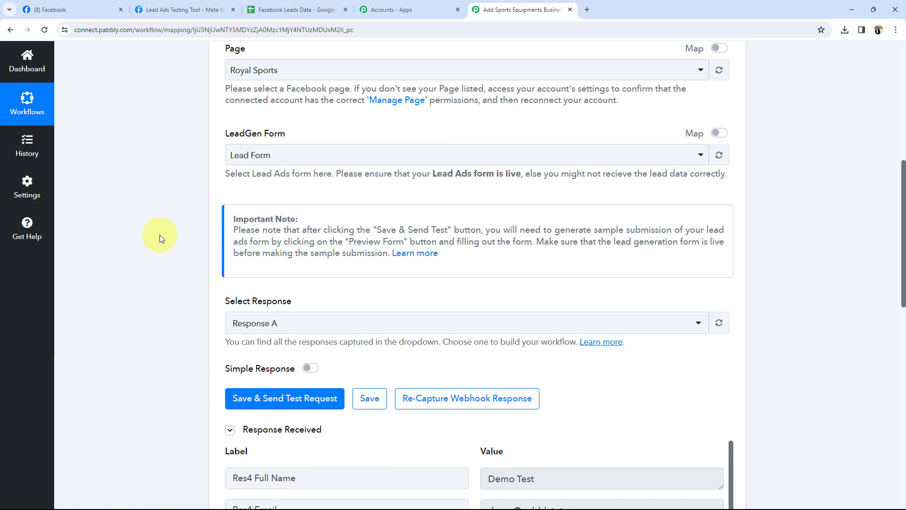
scroll(158, 235, down, 5)
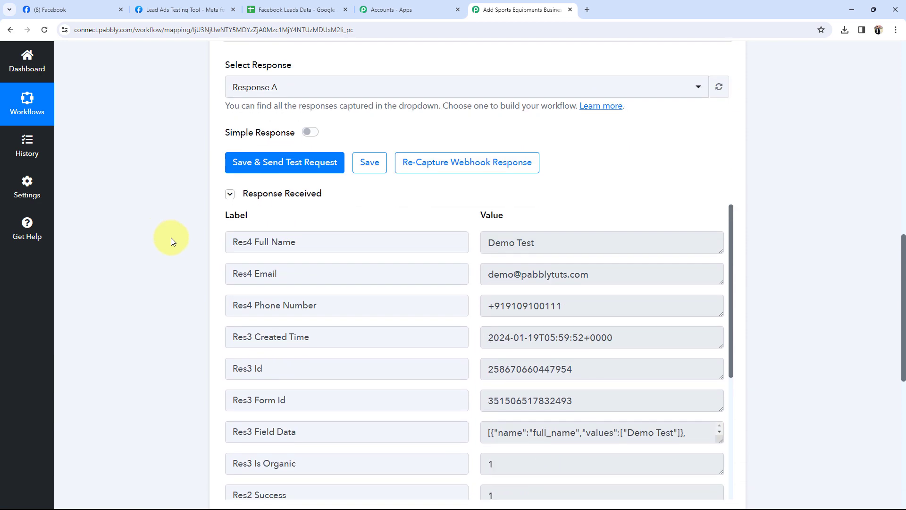
drag(535, 243, 489, 238)
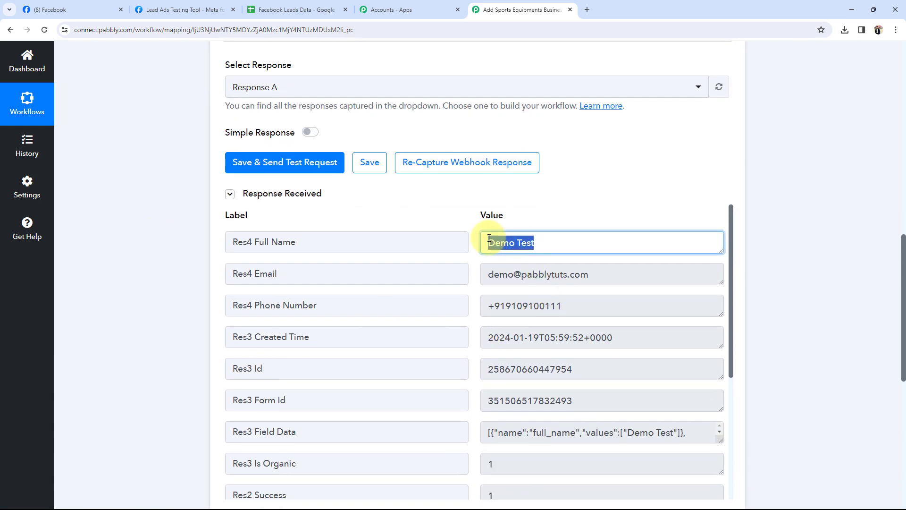
drag(590, 276, 207, 267)
drag(568, 308, 358, 308)
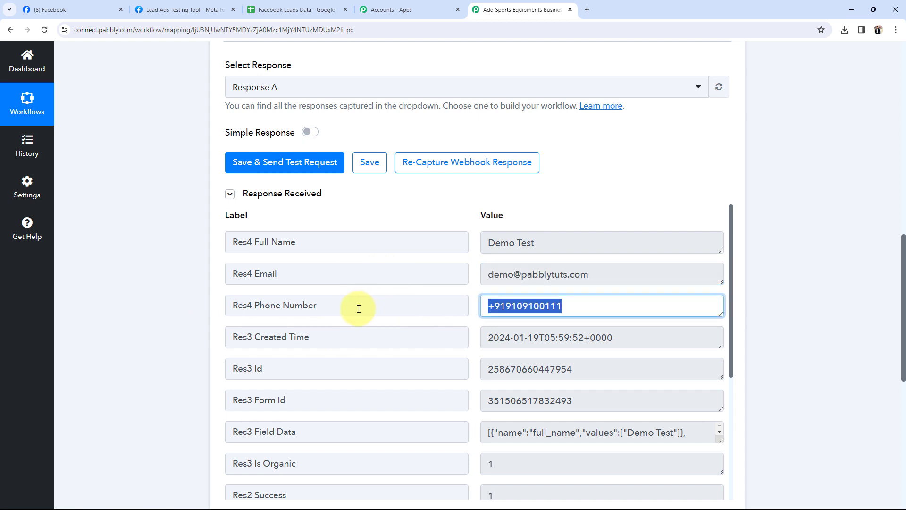
click(192, 311)
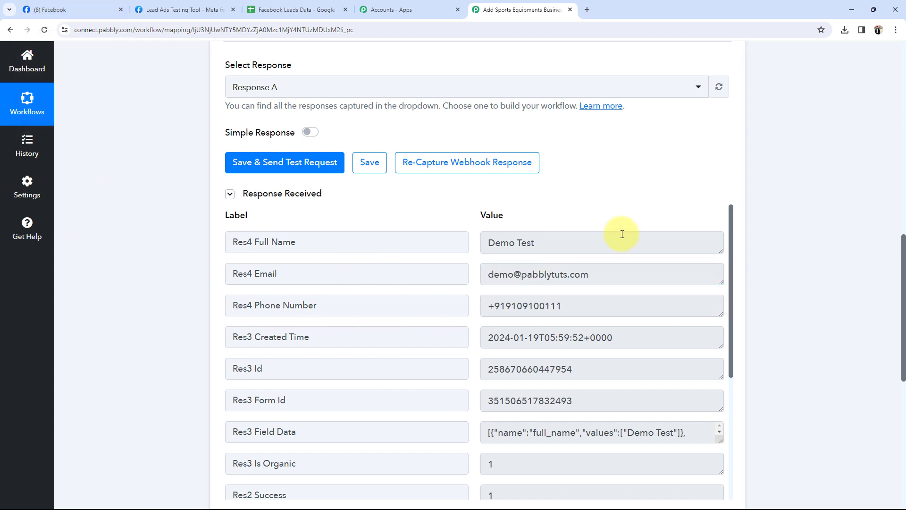
- Review the lead's values in the trigger's received response and collapse the Facebook Lead Ads trigger
drag(576, 242, 408, 235)
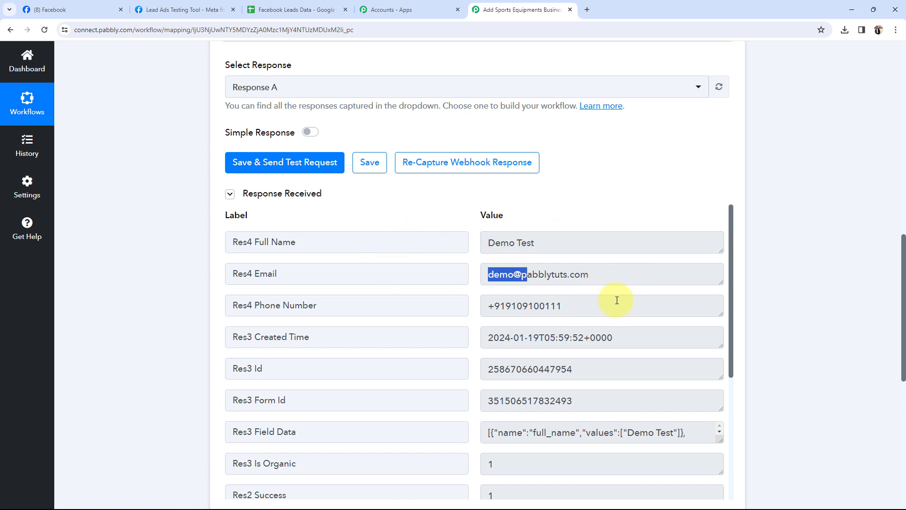
drag(612, 304, 432, 283)
click(201, 295)
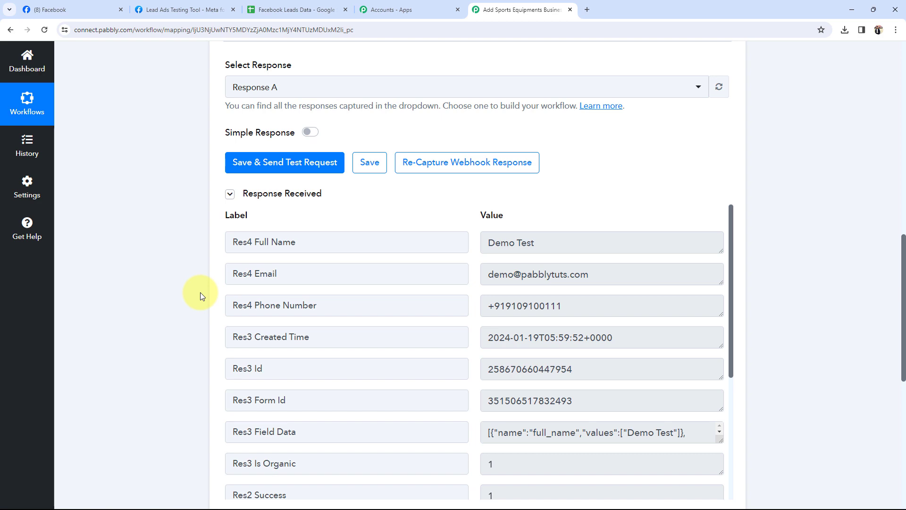
scroll(200, 293, up, 13)
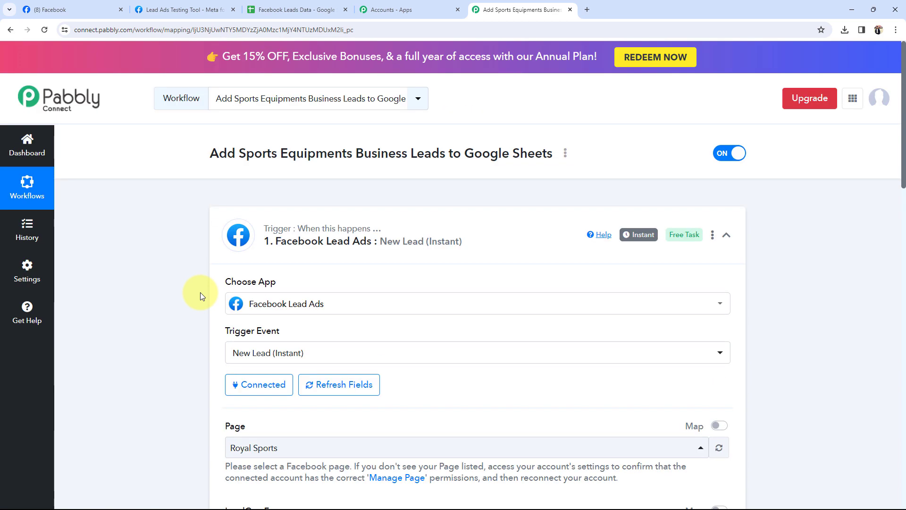
click(299, 213)
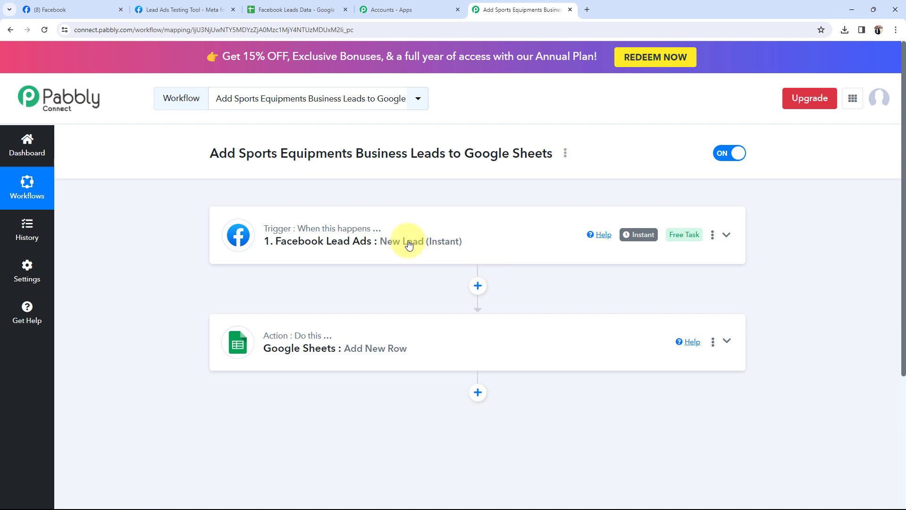
- Connect the Google Sheets action through a new connection, signing in with a Google account and allowing Pabbly Connect Sheets access
click(283, 329)
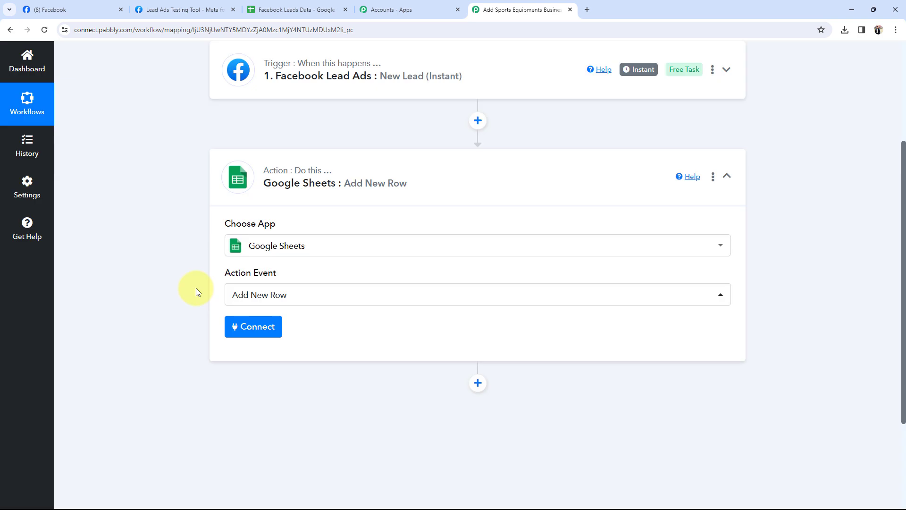
click(273, 333)
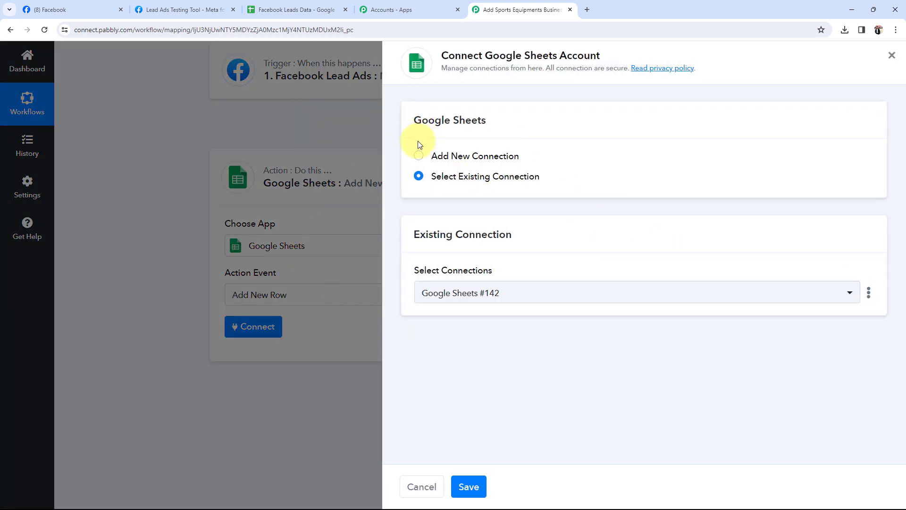
click(418, 155)
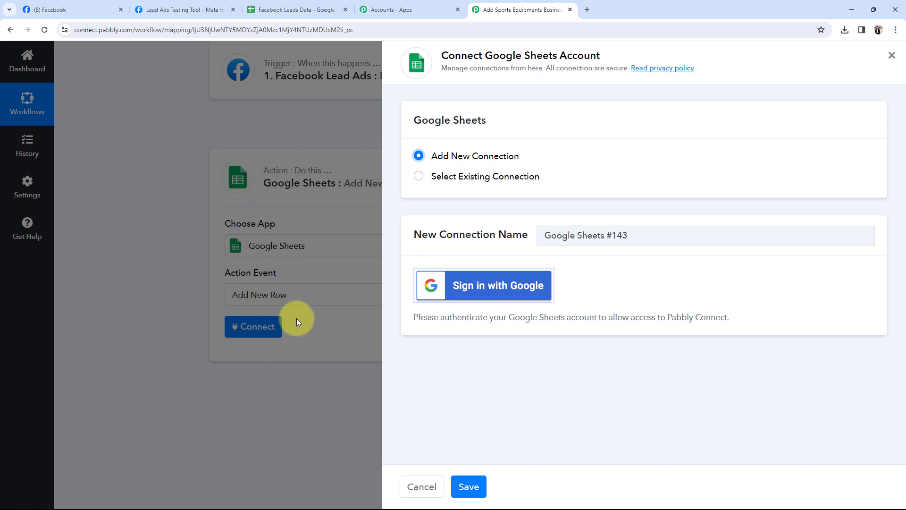
click(486, 288)
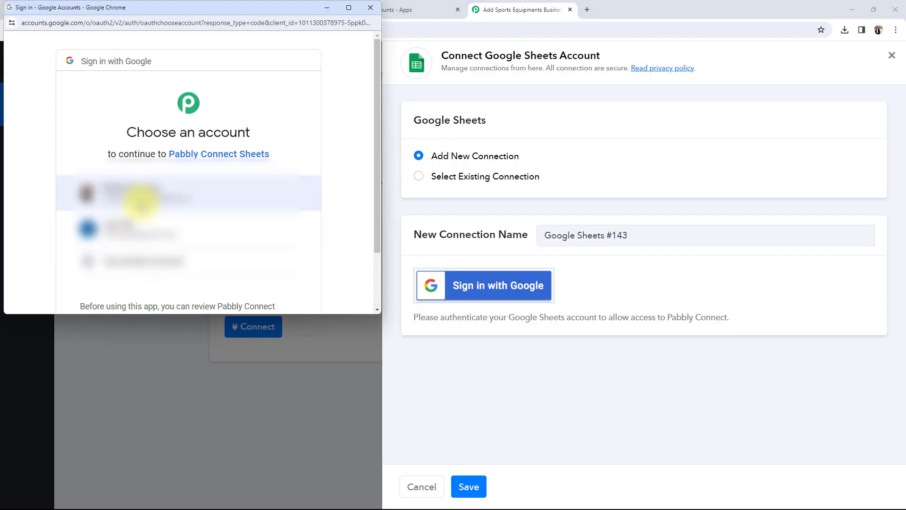
click(138, 196)
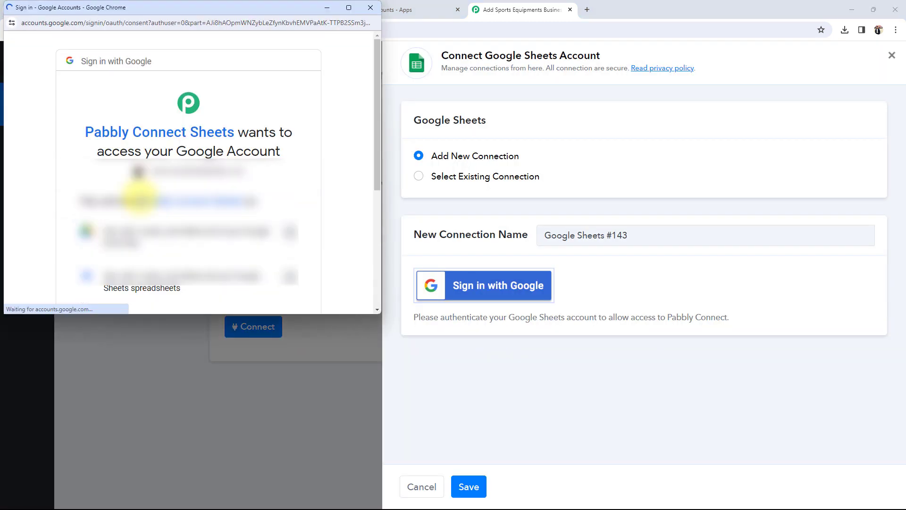
scroll(156, 189, down, 5)
click(239, 234)
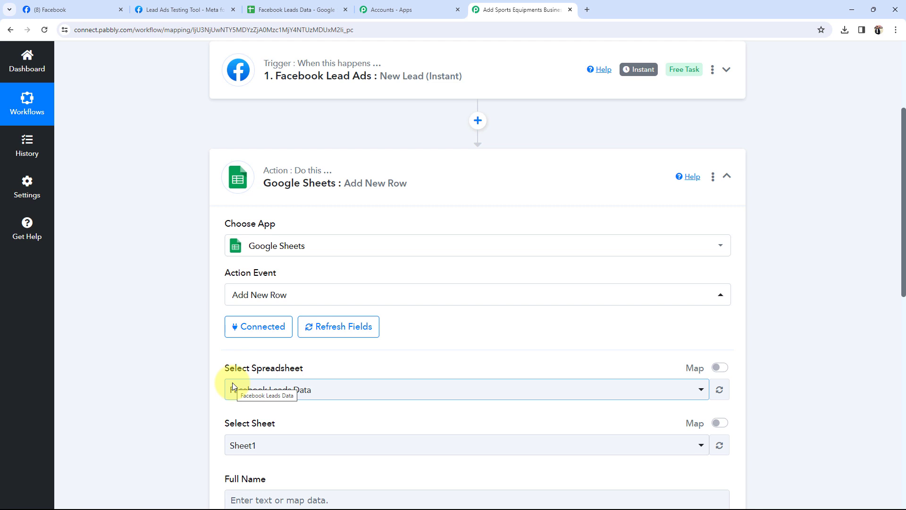
- Choose Facebook Leads Data as the spreadsheet for the Add New Row action
scroll(162, 286, down, 4)
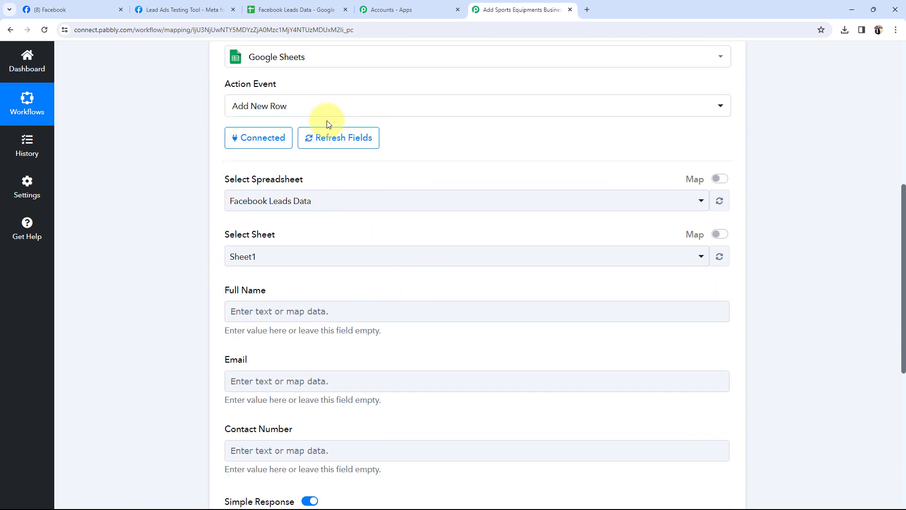
drag(226, 179, 307, 186)
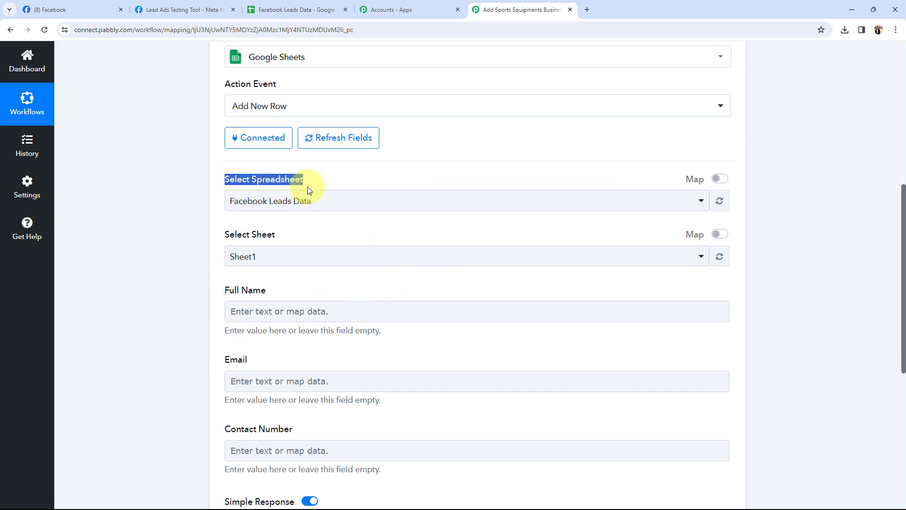
click(113, 211)
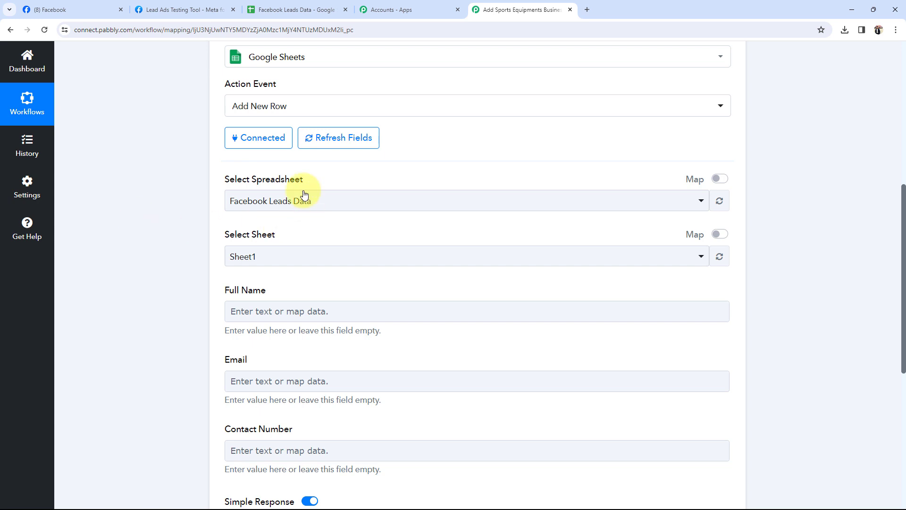
click(285, 204)
click(285, 204)
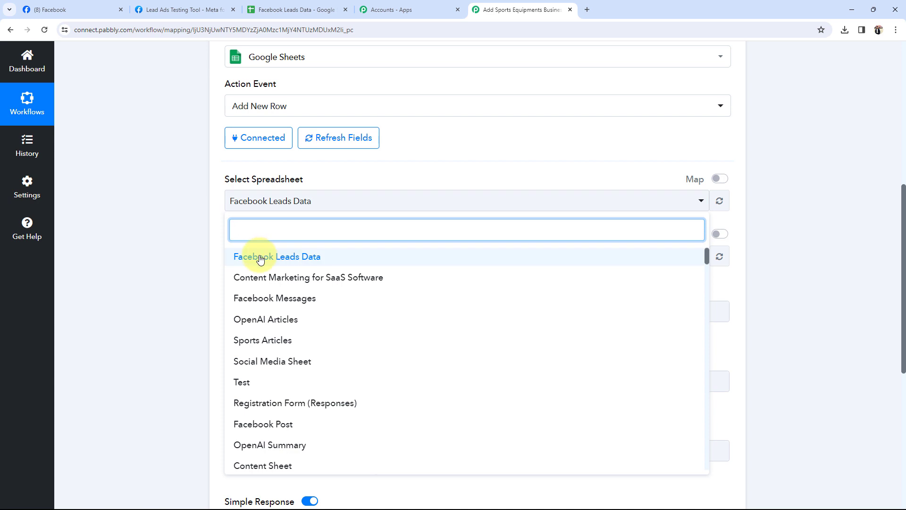
click(258, 257)
click(183, 257)
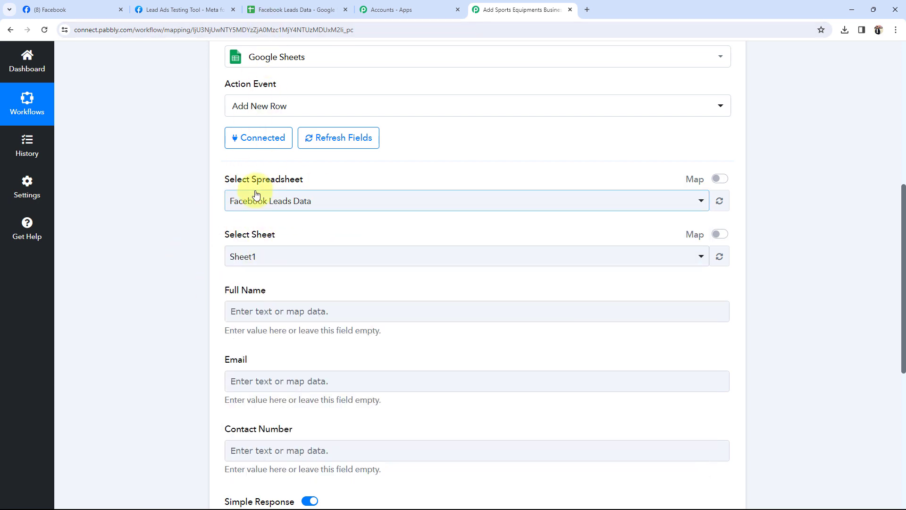
- Compare the Facebook Leads Data column headings in Google Sheets with the fields of the Add New Row action in Pabbly Connect
click(293, 9)
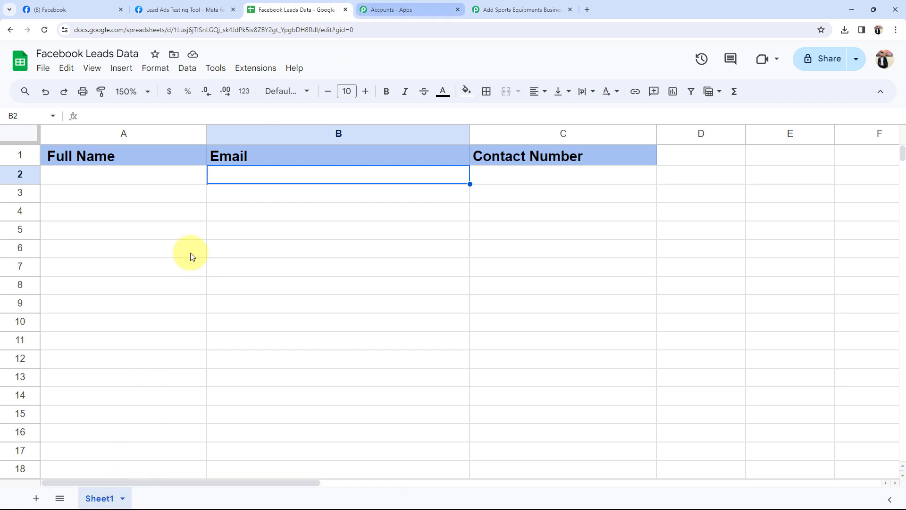
click(519, 10)
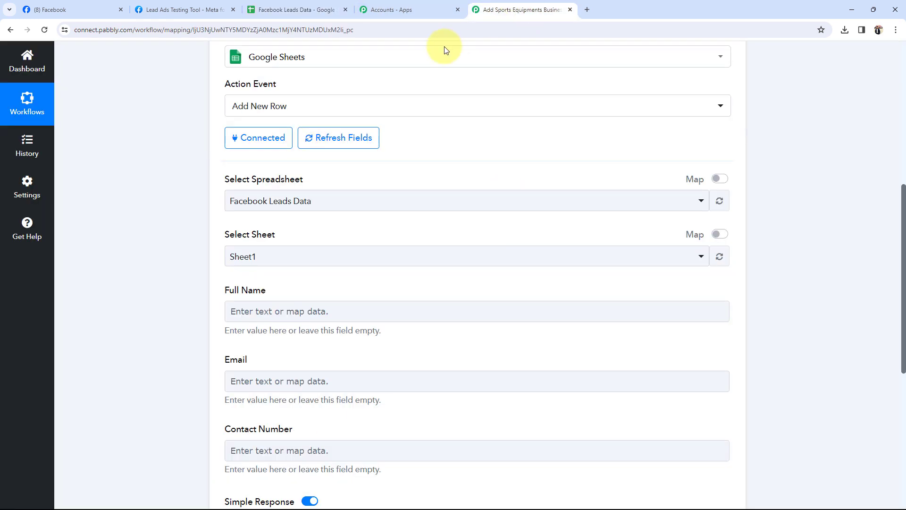
click(325, 10)
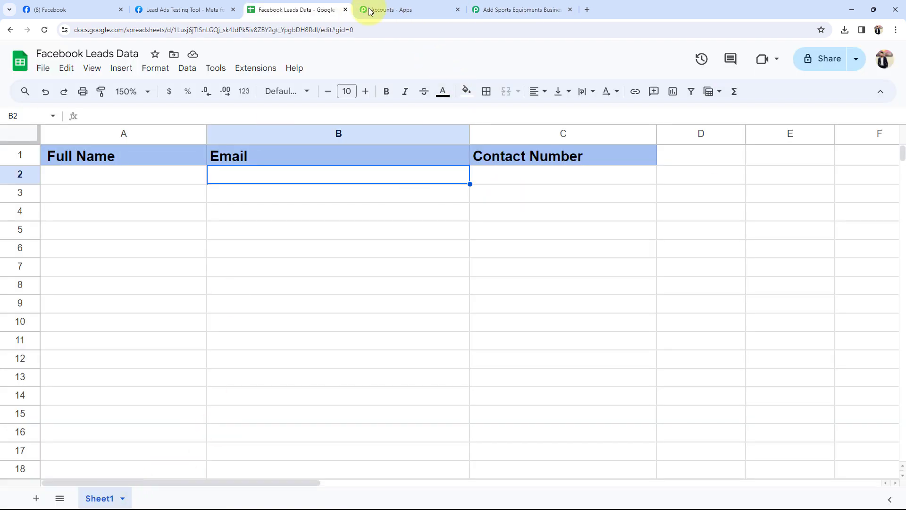
click(148, 245)
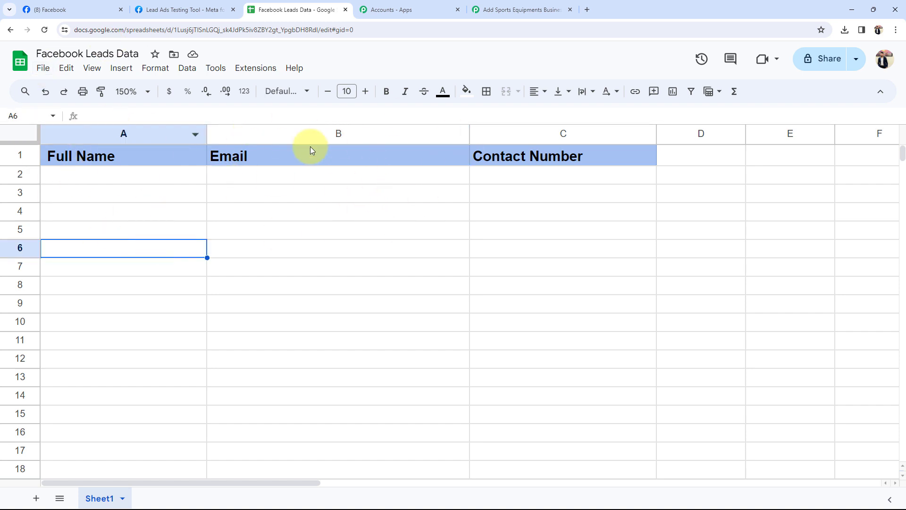
click(519, 9)
scroll(137, 198, down, 3)
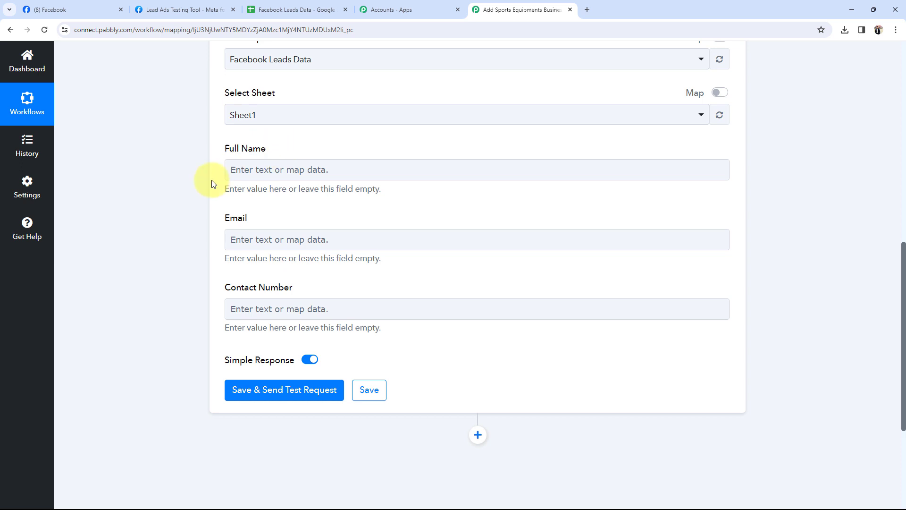
scroll(211, 183, up, 3)
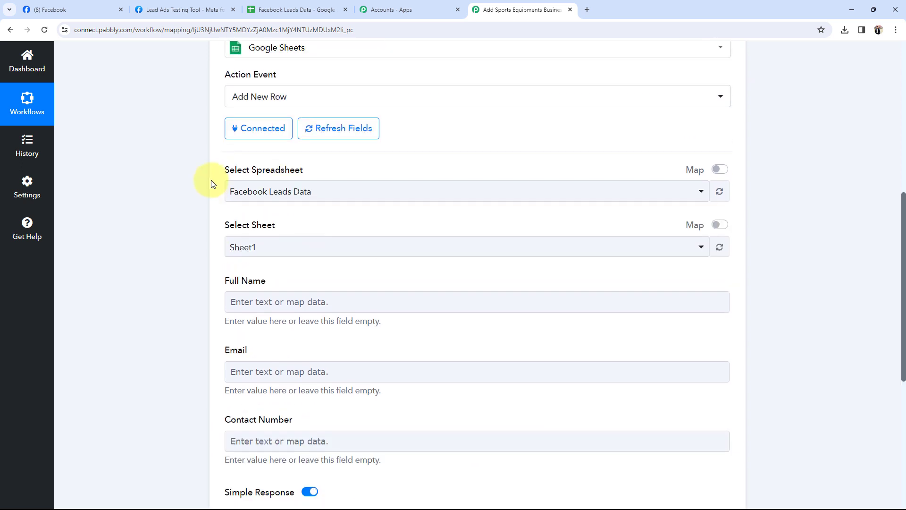
scroll(212, 183, down, 2)
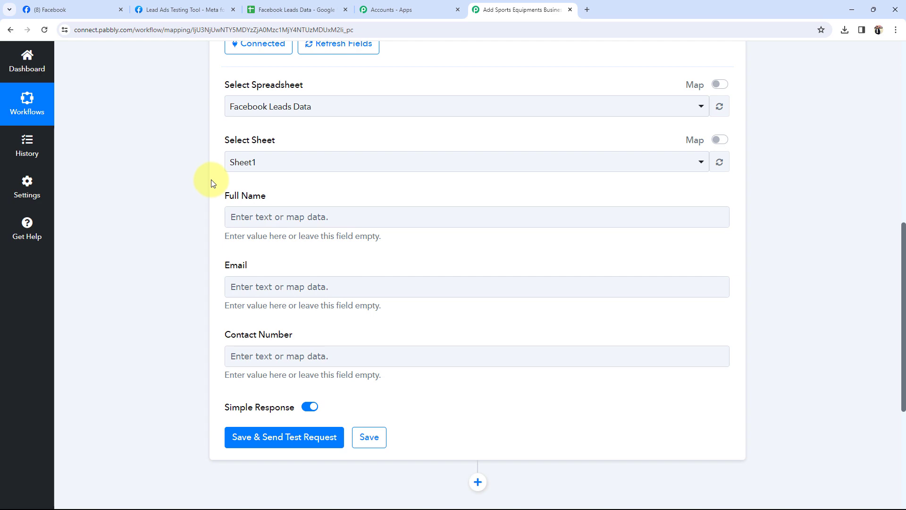
scroll(129, 333, up, 10)
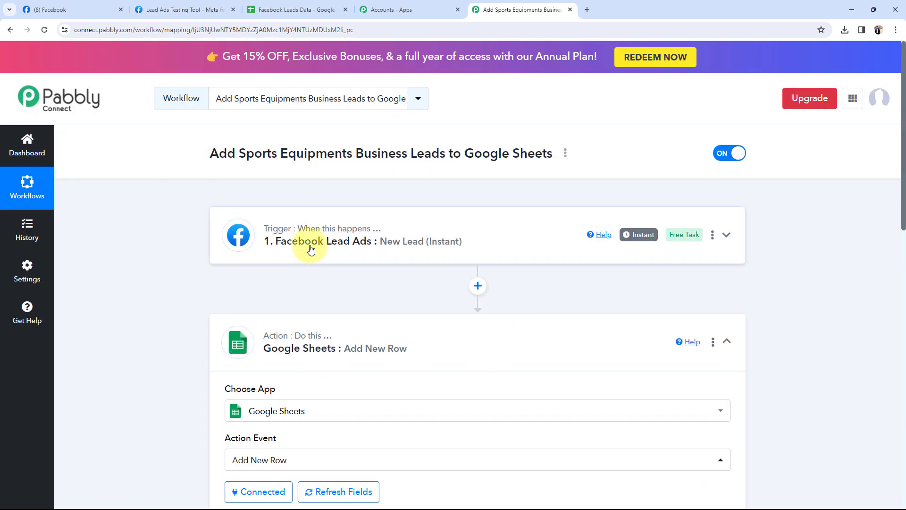
- Map the Full Name field of the Google Sheets action to Res4 Full Name from the Facebook Lead Ads trigger
scroll(233, 269, down, 11)
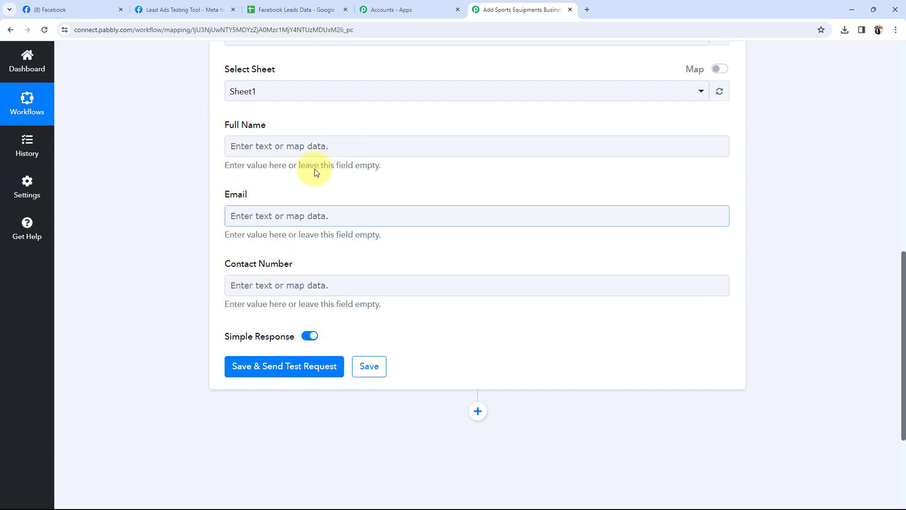
click(265, 144)
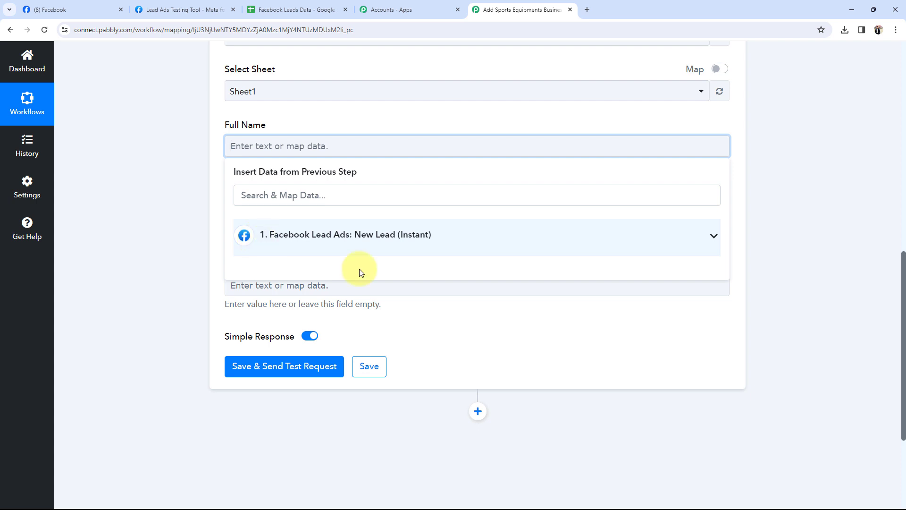
click(714, 236)
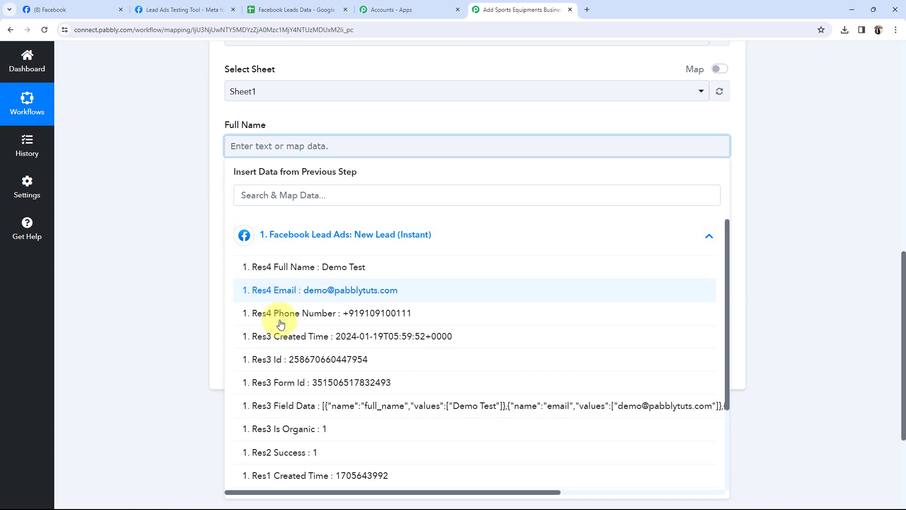
click(361, 273)
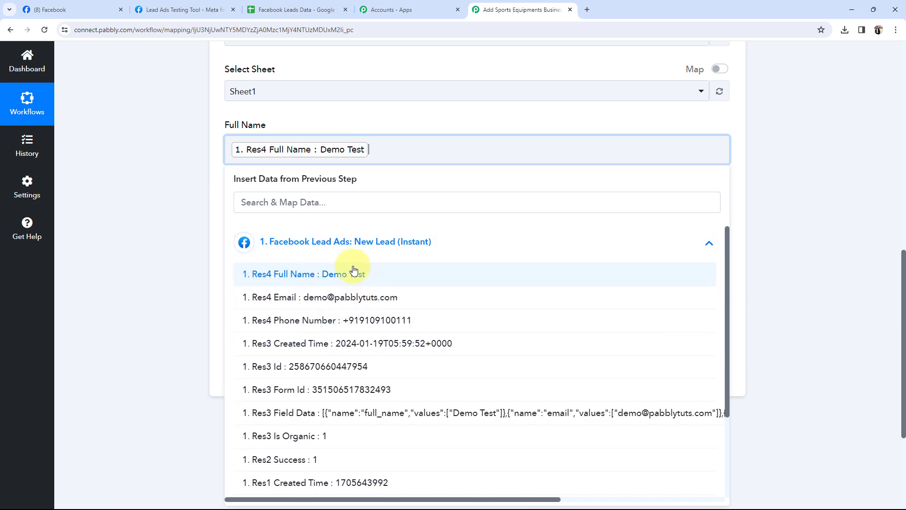
click(173, 227)
- Map the Email field to Res4 Email and the Contact Number field to Res4 Phone Number from the trigger's response
scroll(174, 227, down, 2)
click(239, 129)
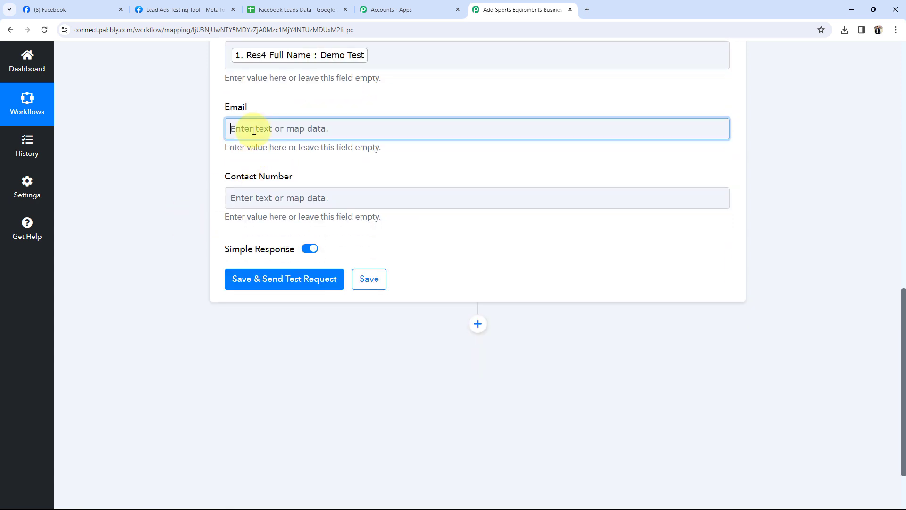
click(293, 271)
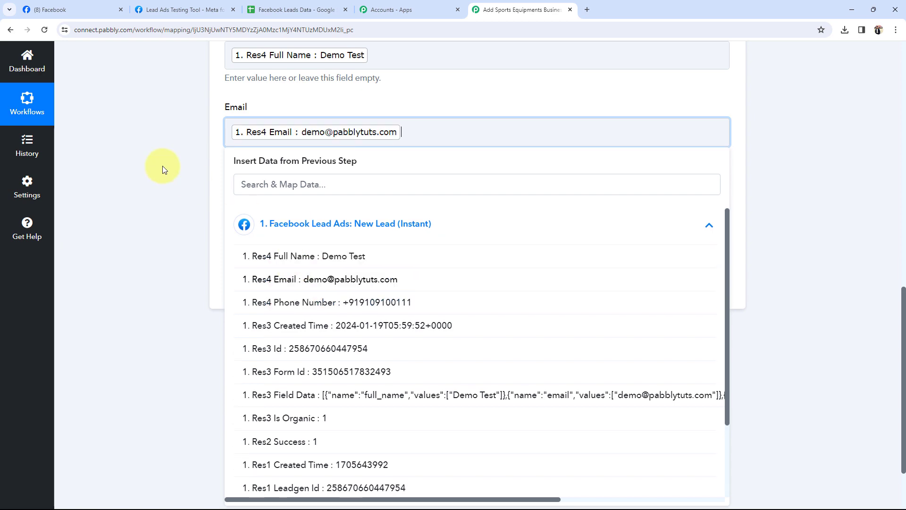
click(162, 166)
click(299, 204)
click(375, 294)
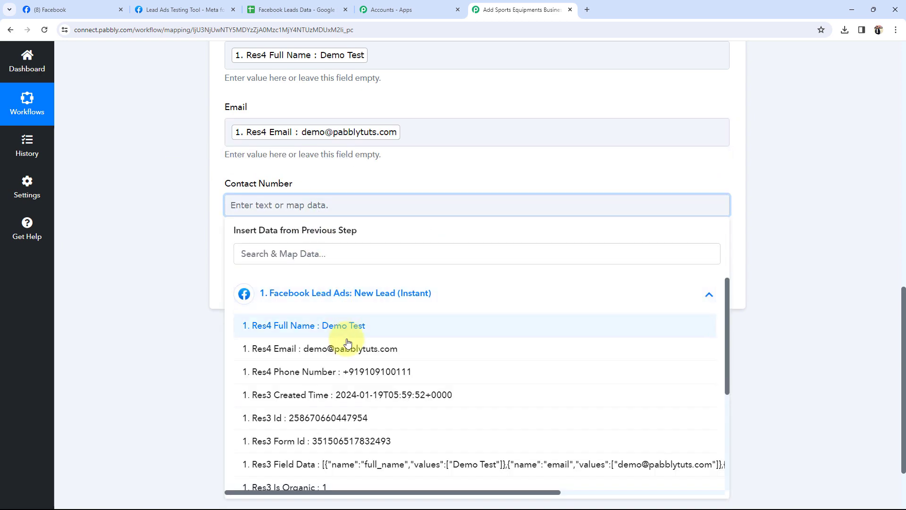
click(354, 316)
click(181, 237)
- Look at the Royal Sports page on Facebook and return to the Pabbly Connect workflow
scroll(181, 236, up, 4)
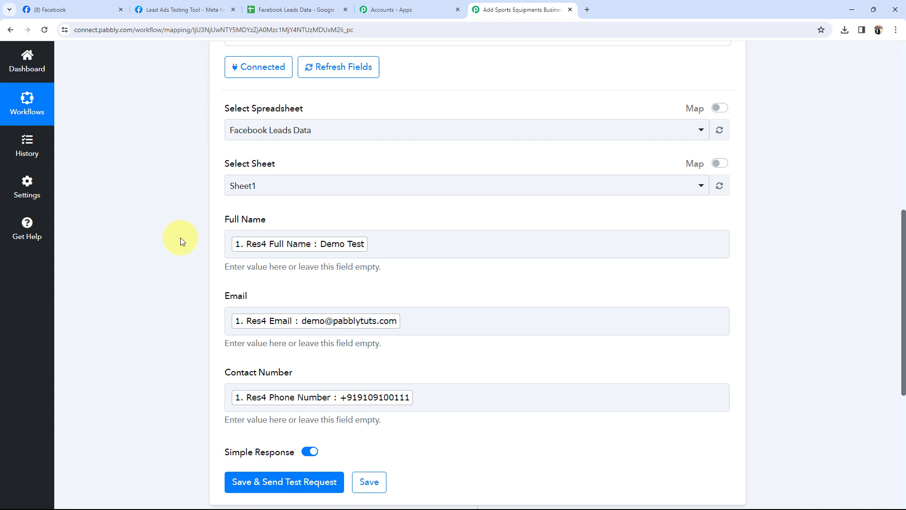
click(66, 10)
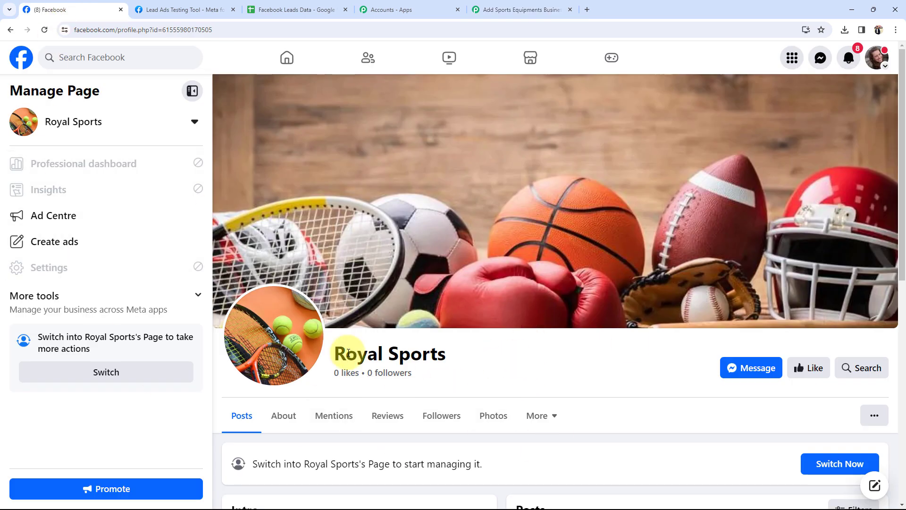
click(540, 6)
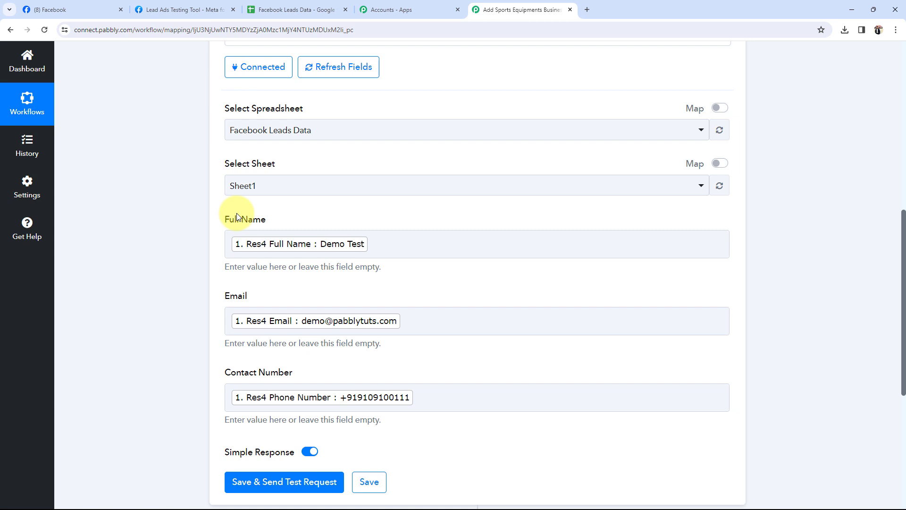
click(397, 240)
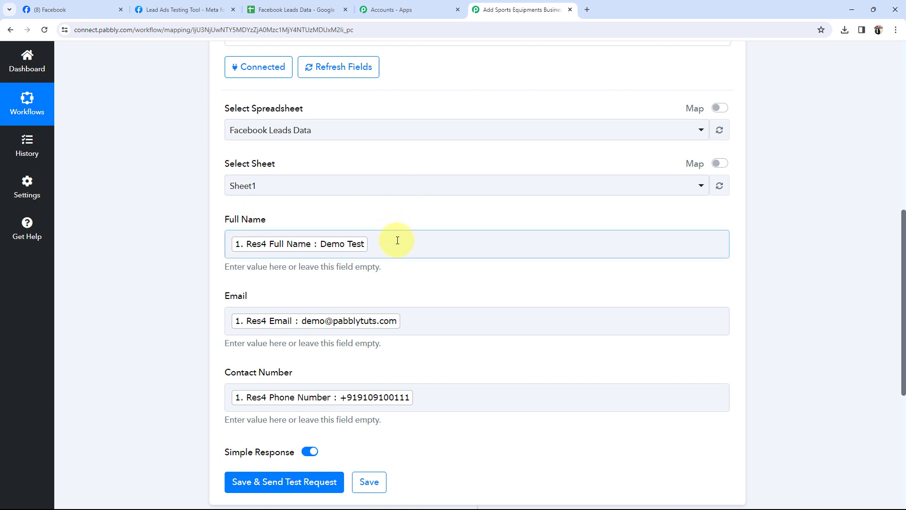
text(demo)
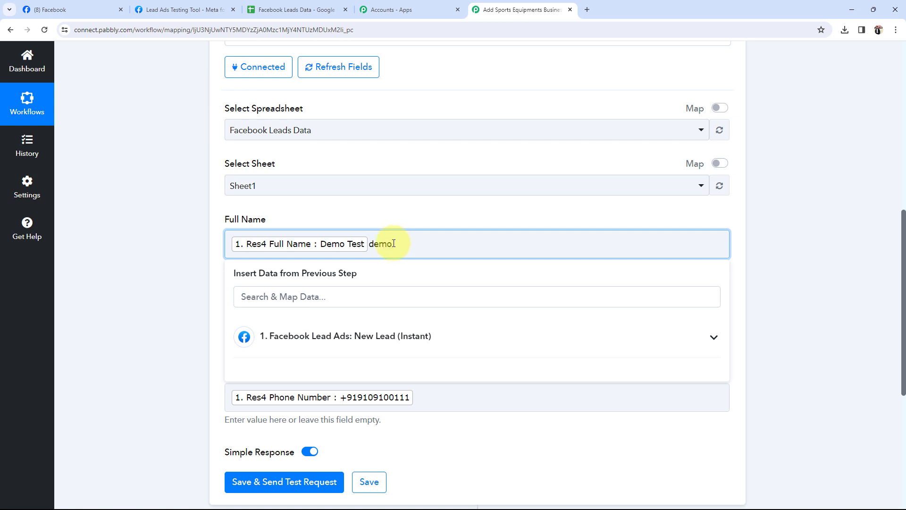
key(BackSpace)
key(BackSpace)
key(BackSpace)
key(BackSpace)
click(195, 292)
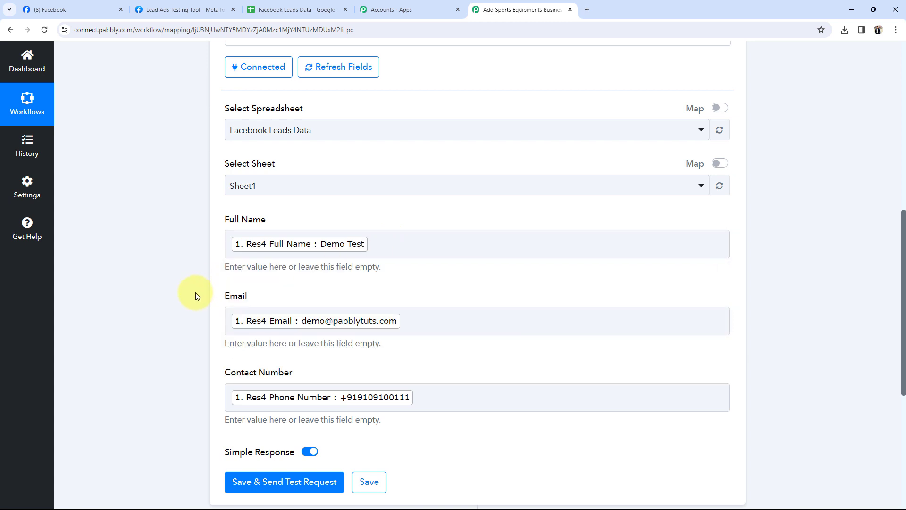
- Save the Google Sheets action with a test request and review the response values it receives
scroll(195, 293, down, 2)
click(307, 395)
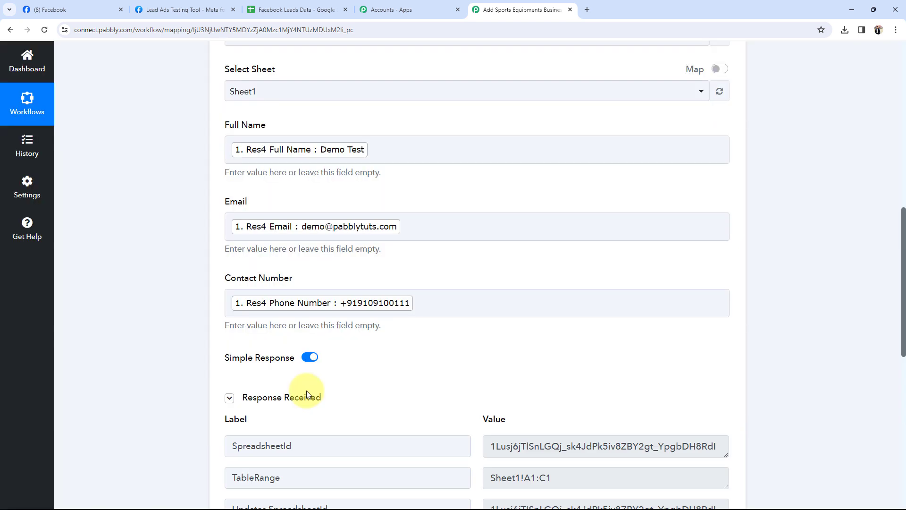
scroll(308, 396, down, 6)
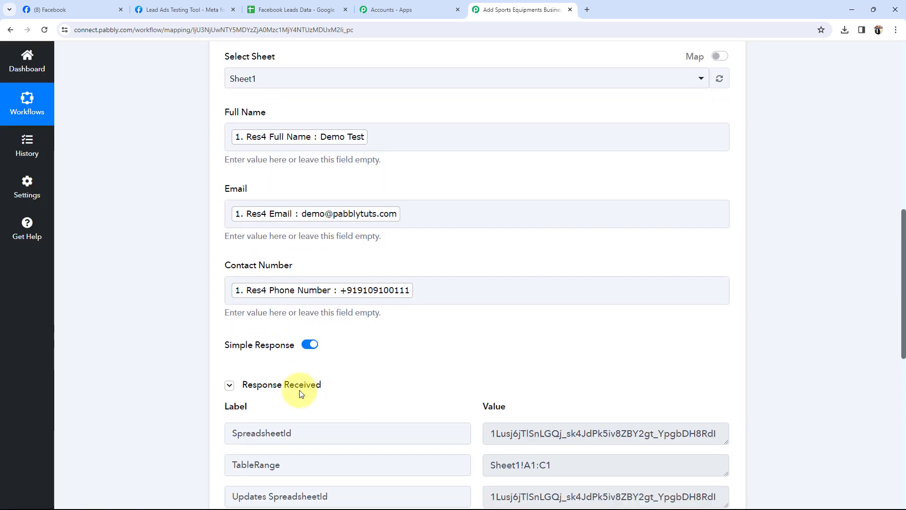
click(491, 290)
key(Tab)
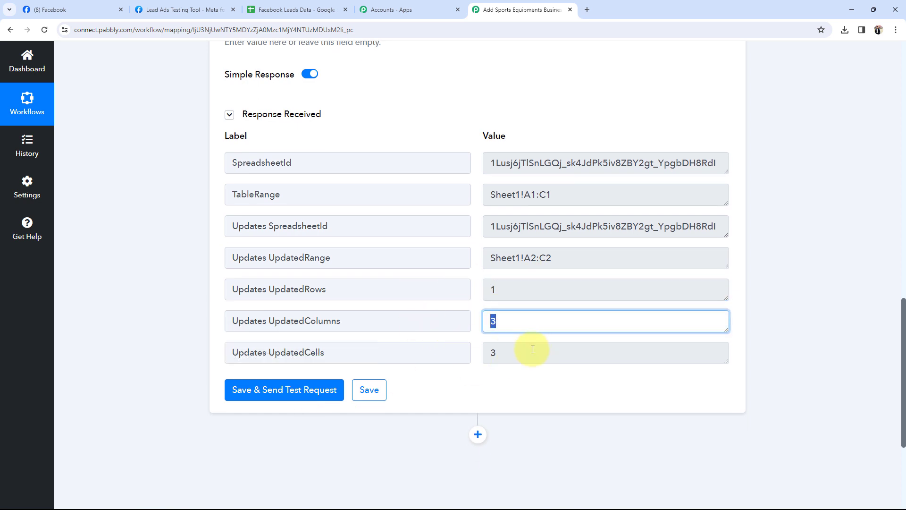
key(Tab)
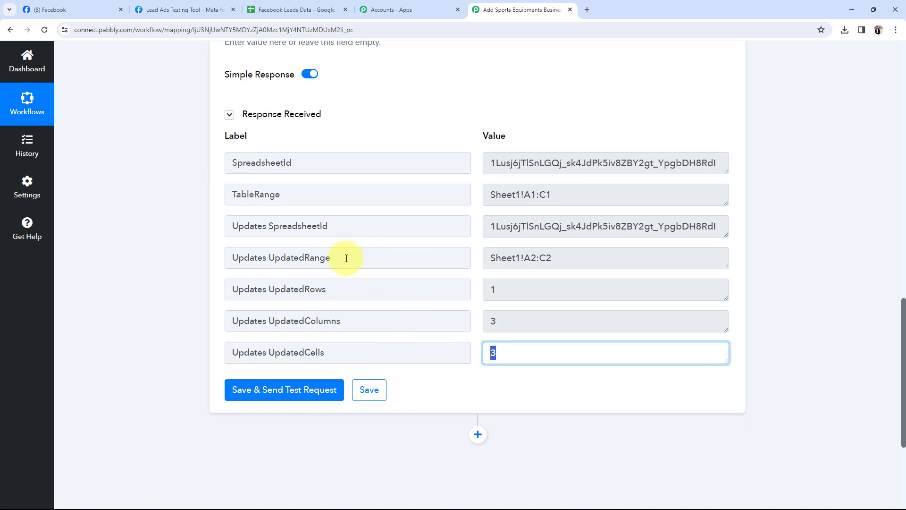
- Check the full name, email and contact number in row 2 of the Facebook Leads Data spreadsheet in Google Sheets
click(314, 9)
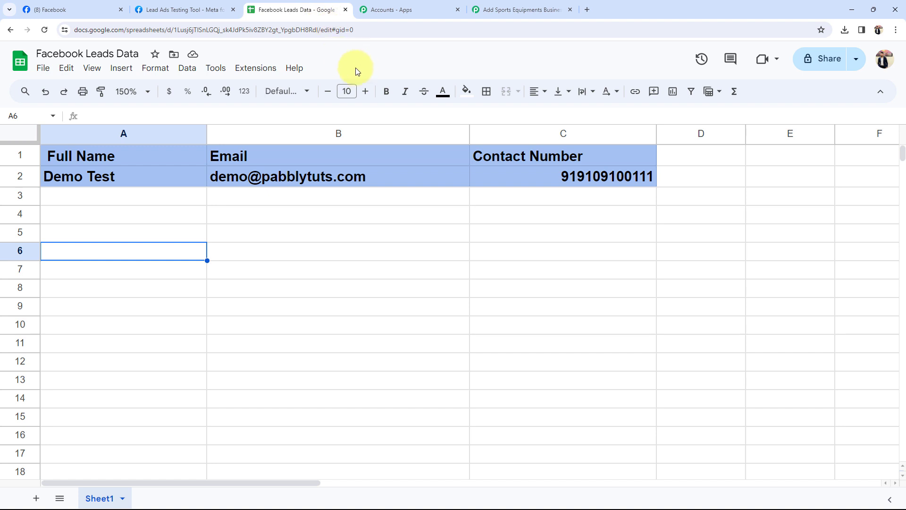
click(141, 204)
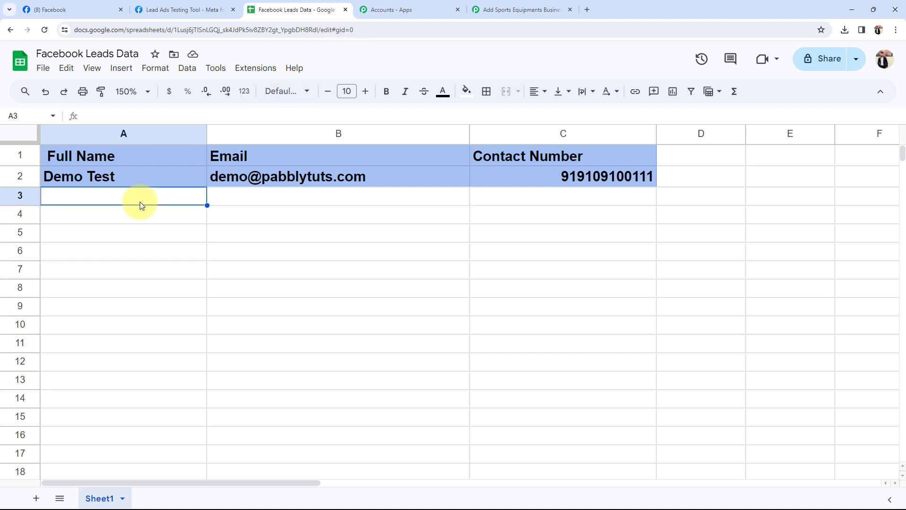
click(97, 178)
click(262, 176)
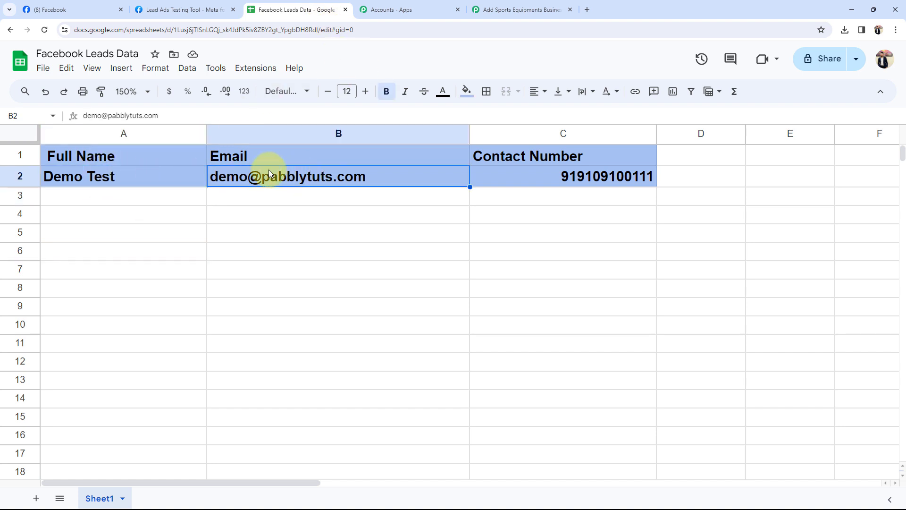
click(92, 176)
click(240, 178)
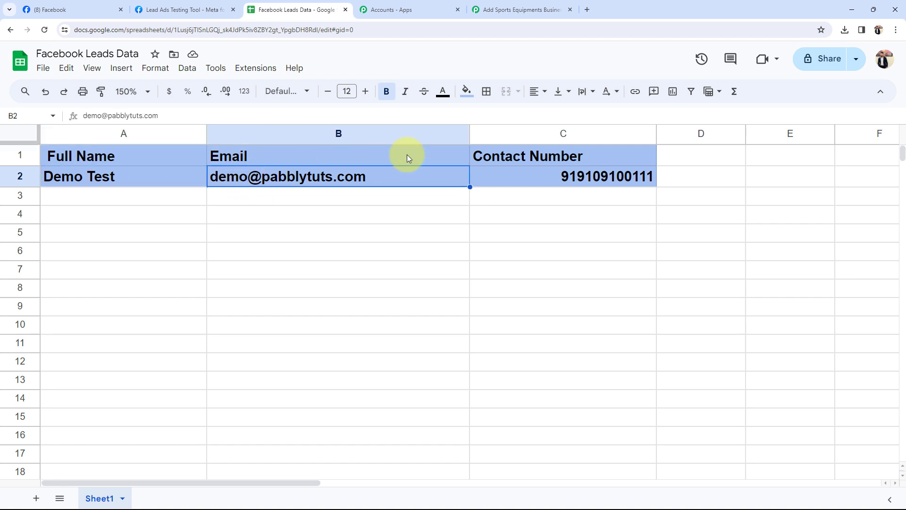
click(562, 174)
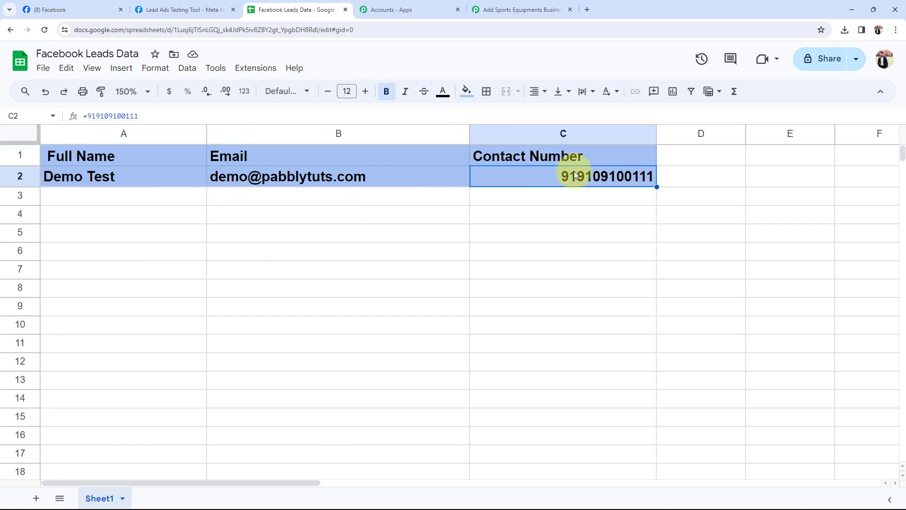
- Return to the Pabbly Connect workflow and collapse the Google Sheets Add New Row action
click(526, 9)
scroll(196, 273, up, 6)
scroll(196, 272, up, 8)
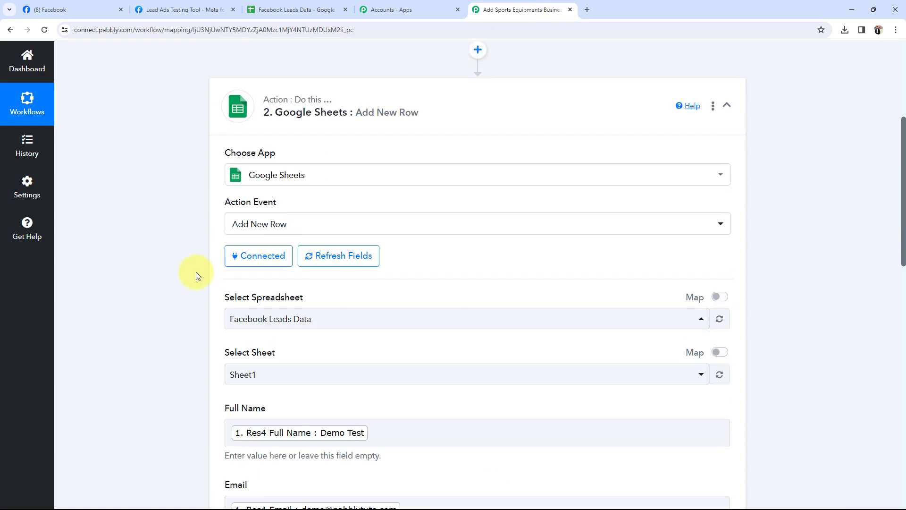
click(333, 243)
scroll(142, 279, up, 2)
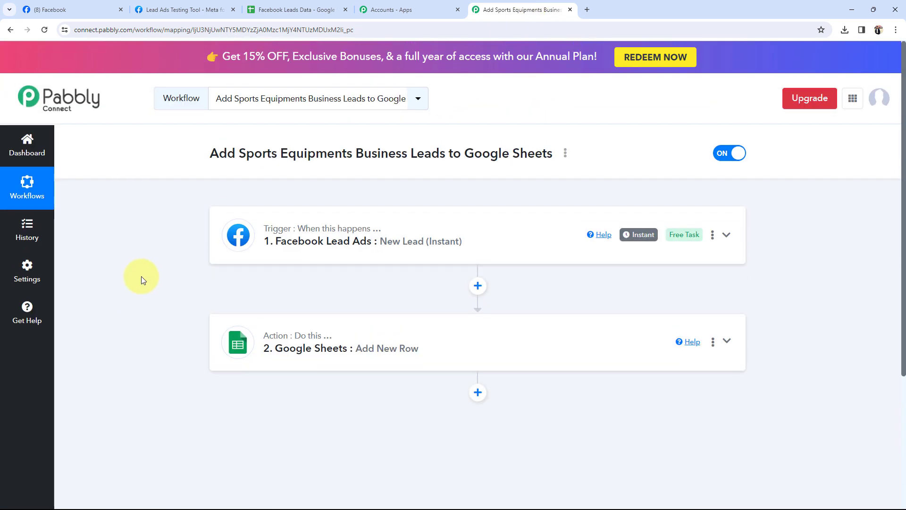